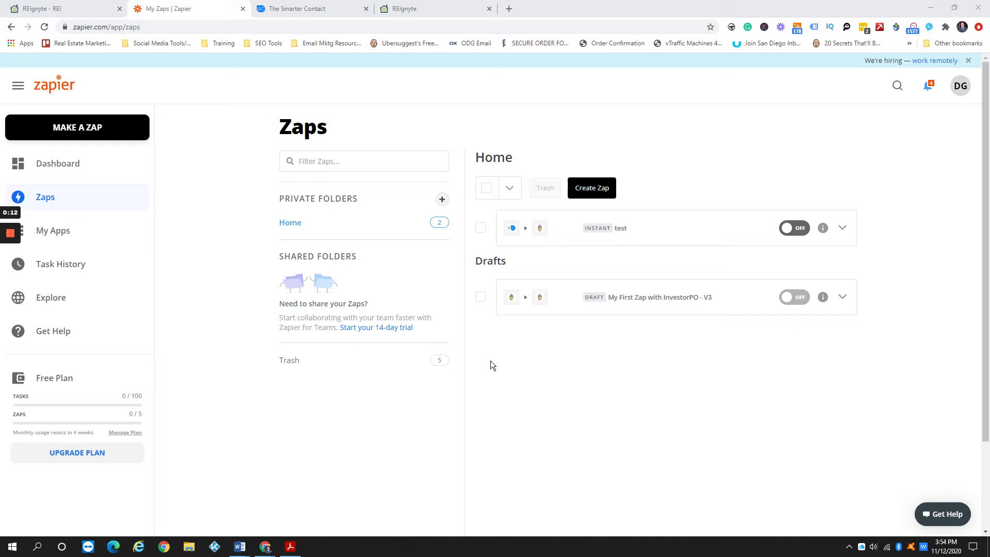
Review the Leads page in InvestorPO and the contact conversation in Smarter Contact, and return to the Zaps list in Zapier.
click(82, 9)
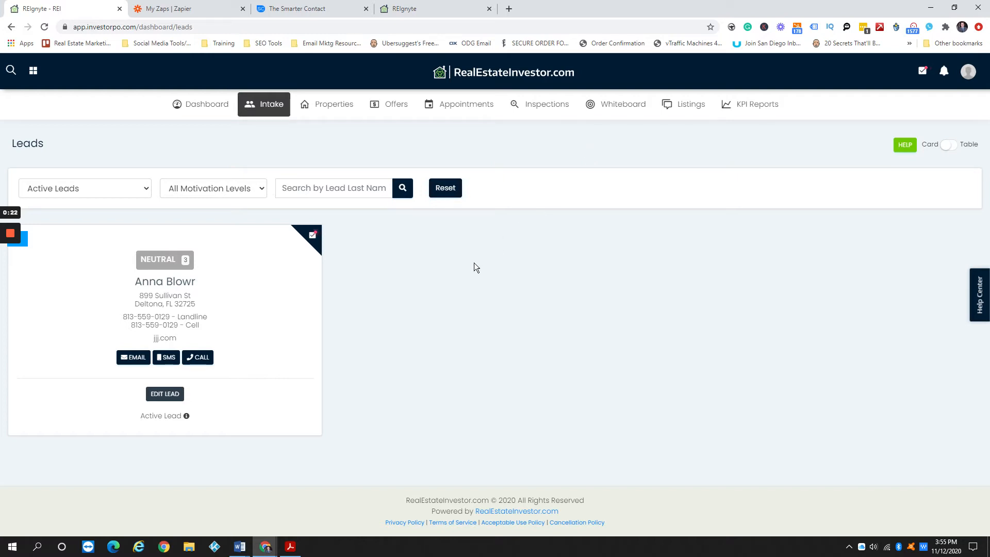
click(288, 10)
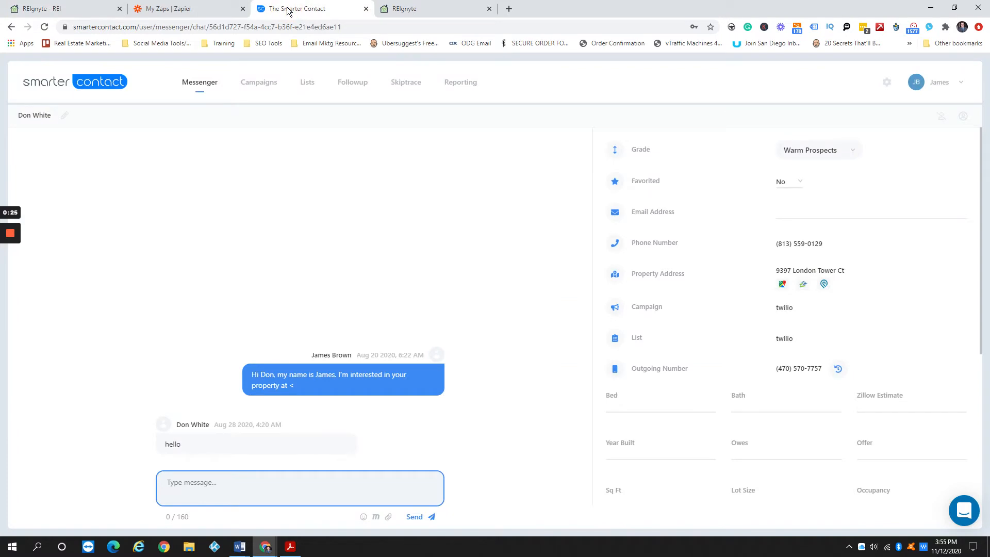
click(175, 10)
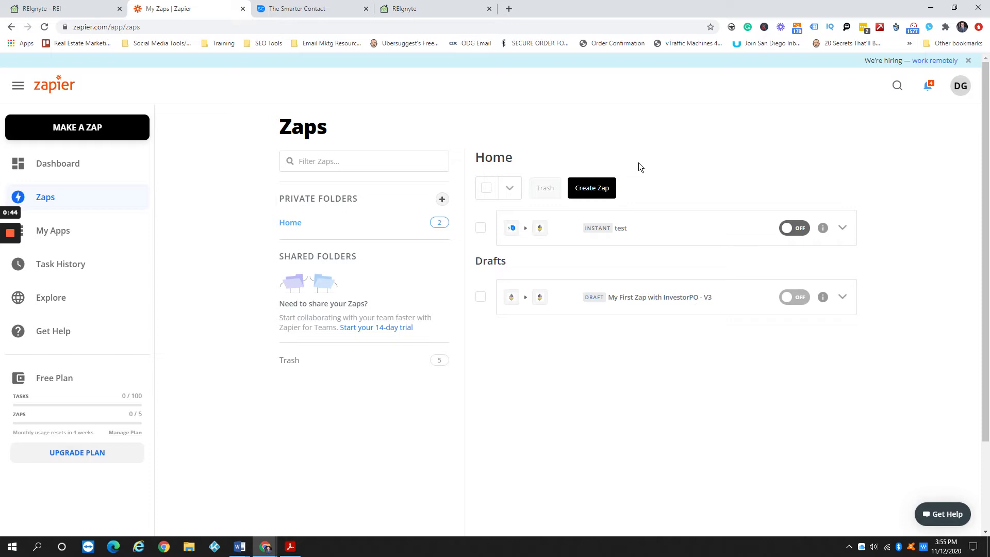
Create a new Zap with smartercontact as the trigger app and Export Contact Trigger as the trigger event.
click(597, 191)
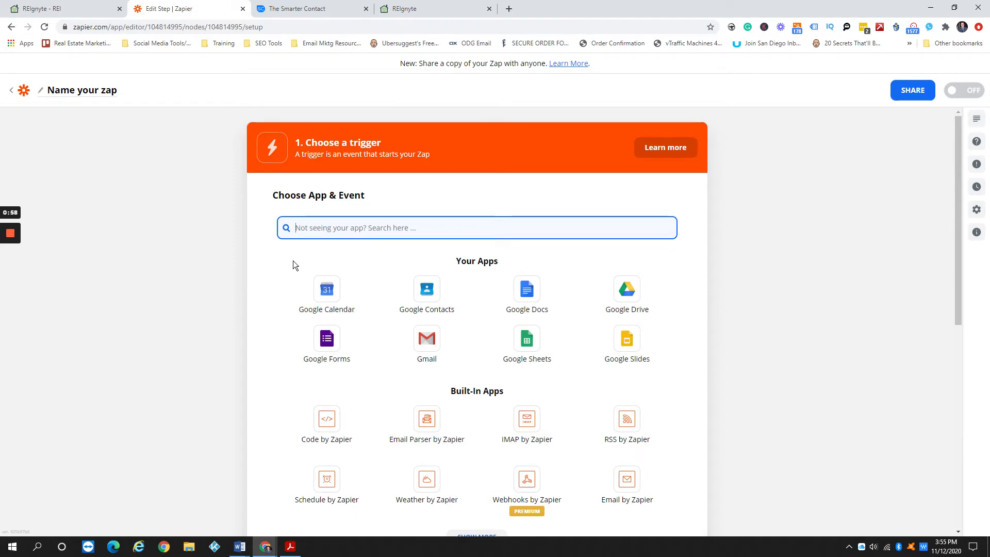
text(smarter)
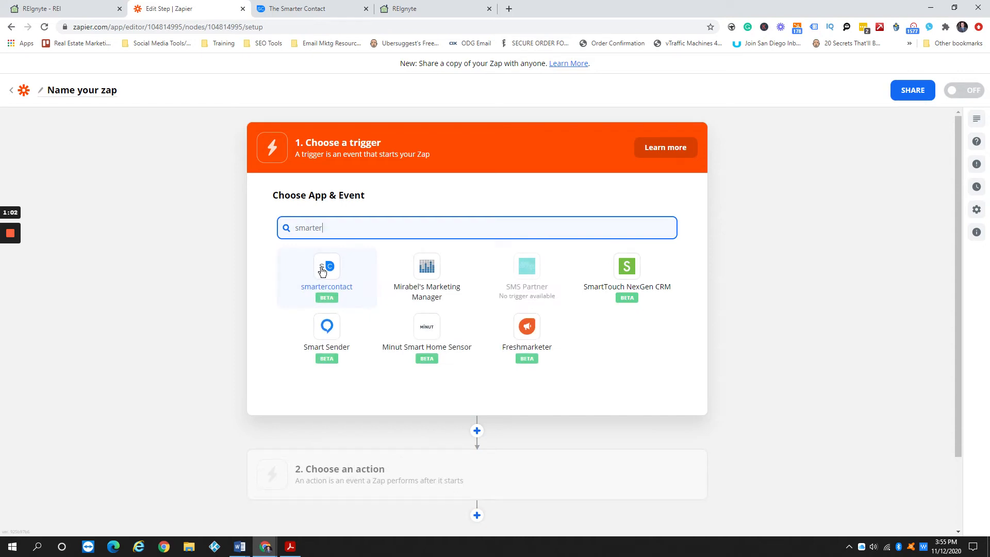
text(conta)
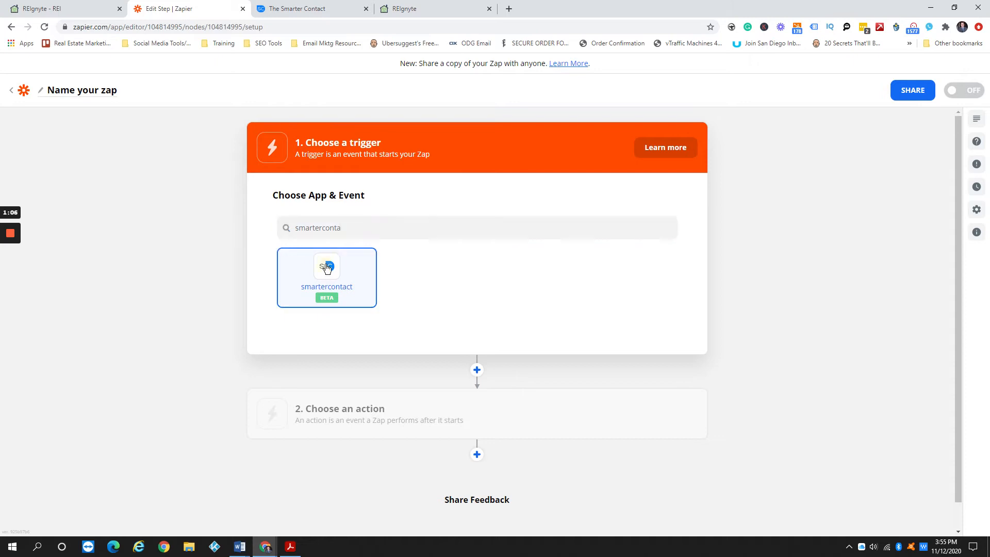
click(326, 267)
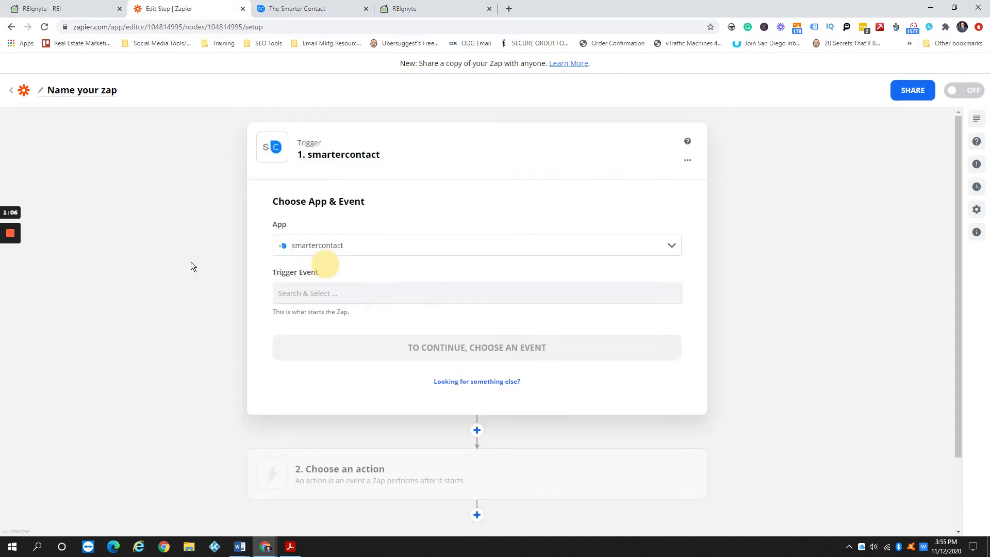
click(459, 292)
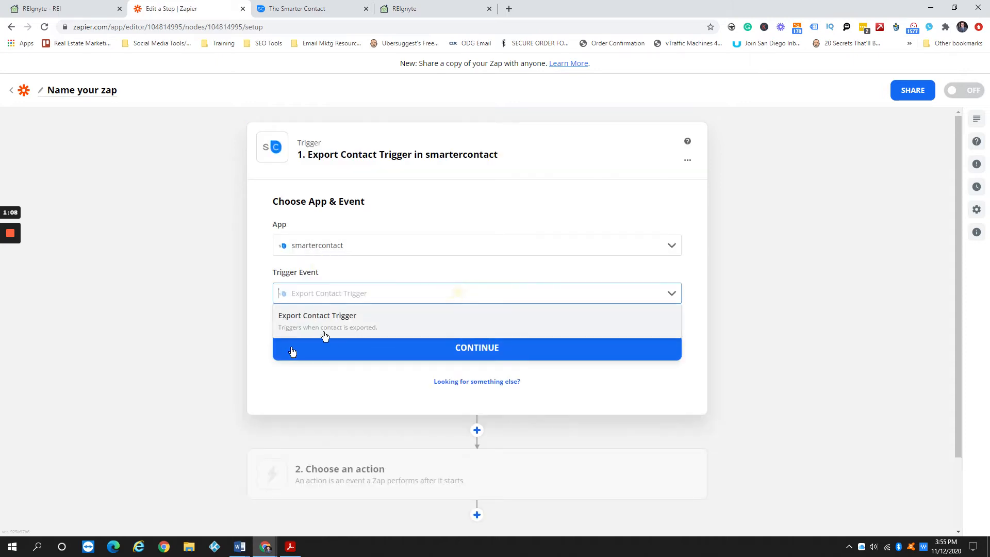
click(356, 319)
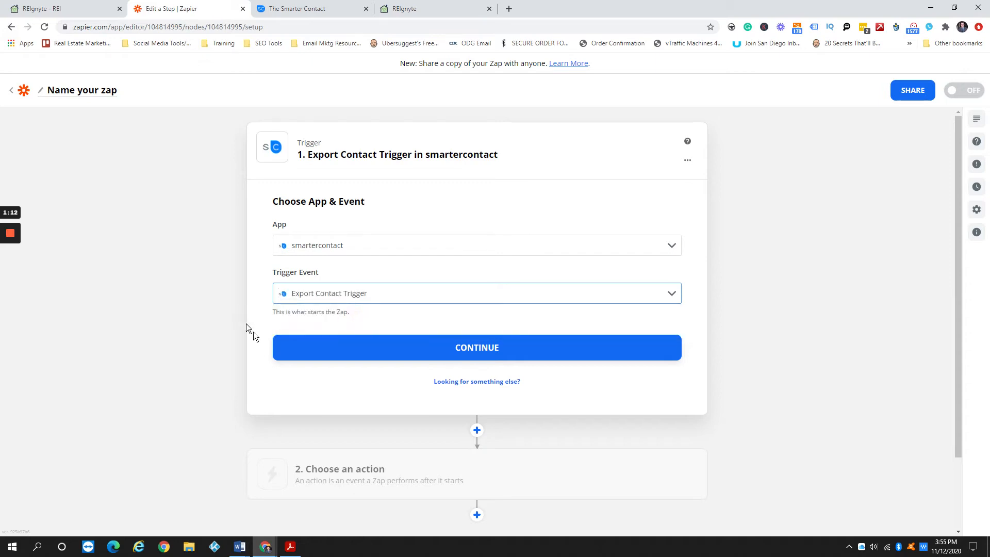
click(477, 348)
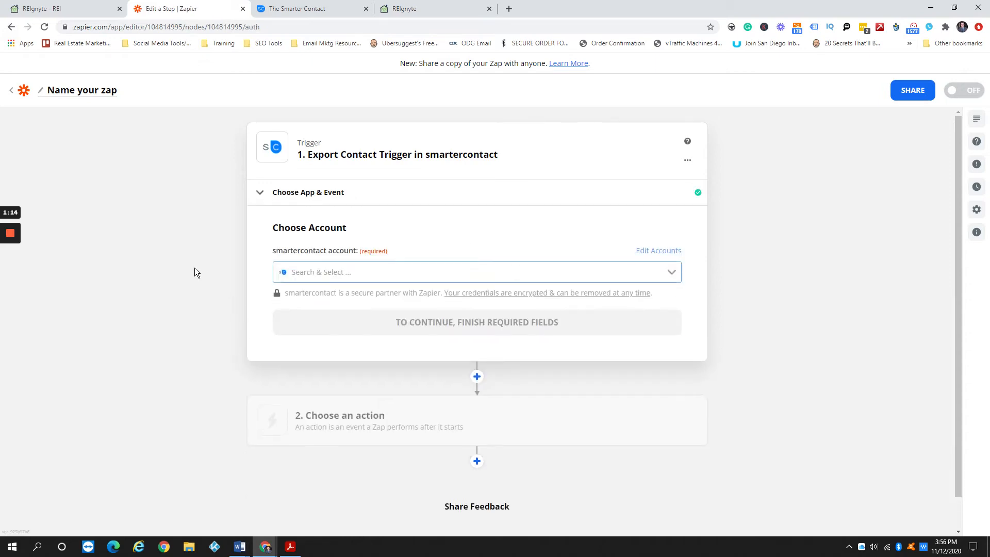
click(431, 271)
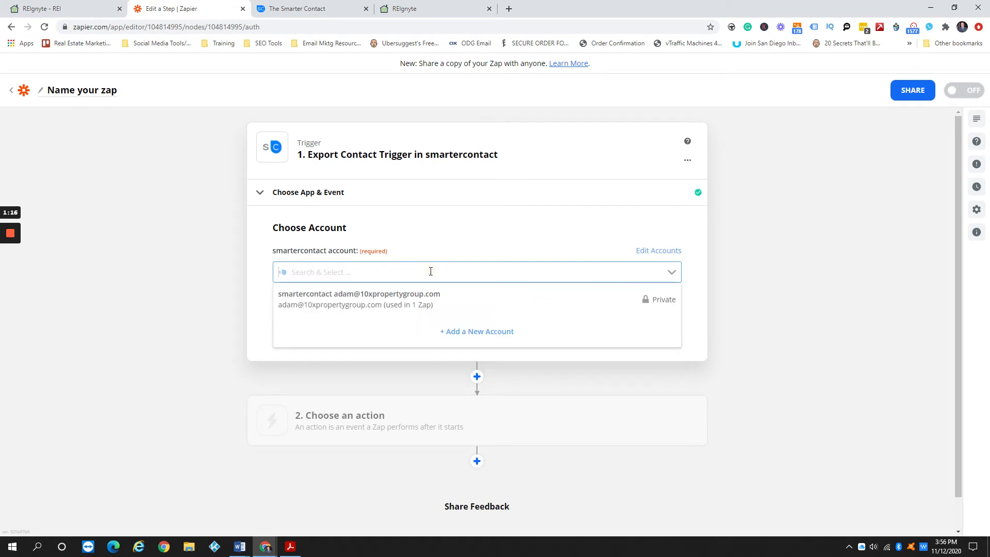
click(461, 331)
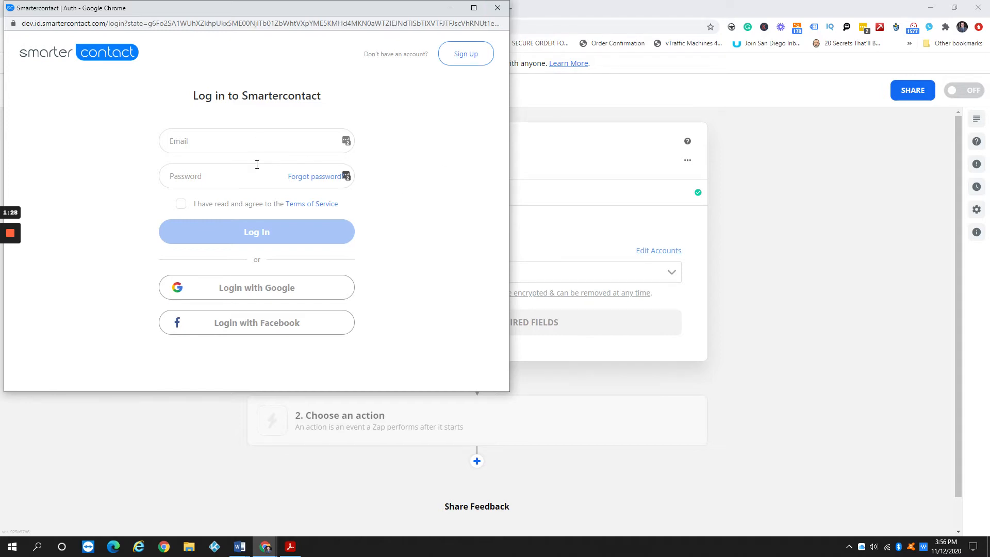
click(497, 8)
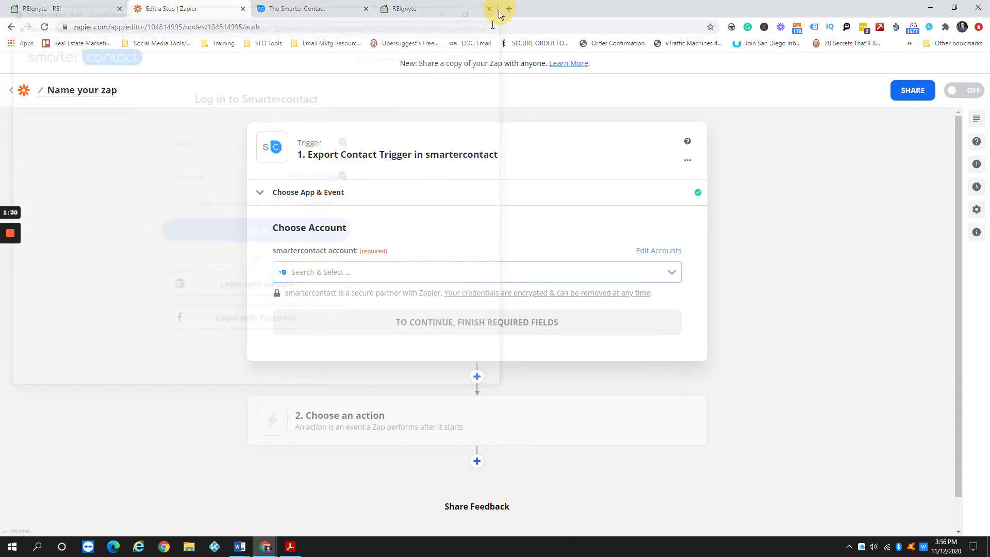
Choose the already connected smartercontact account for the trigger and proceed to customizing the export contact.
click(436, 278)
click(406, 305)
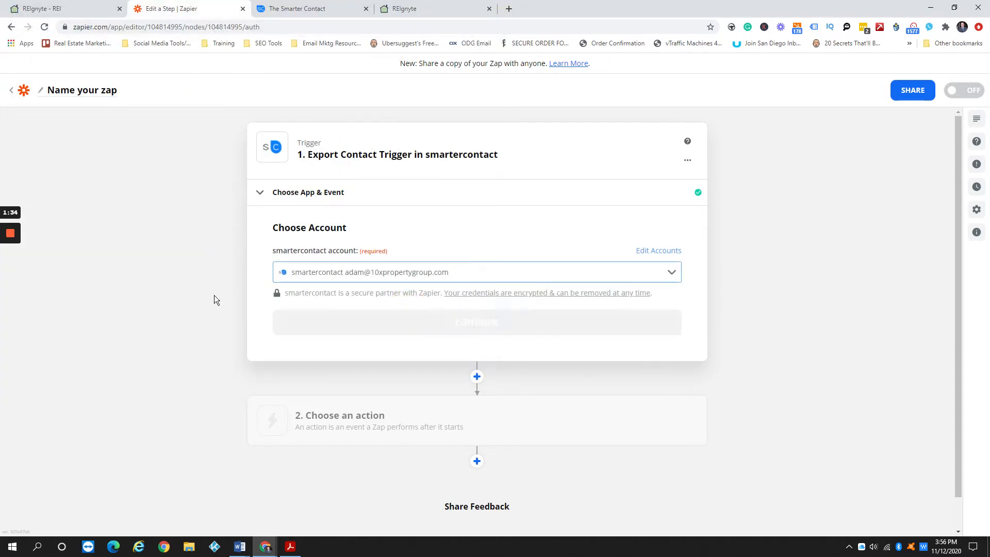
click(467, 322)
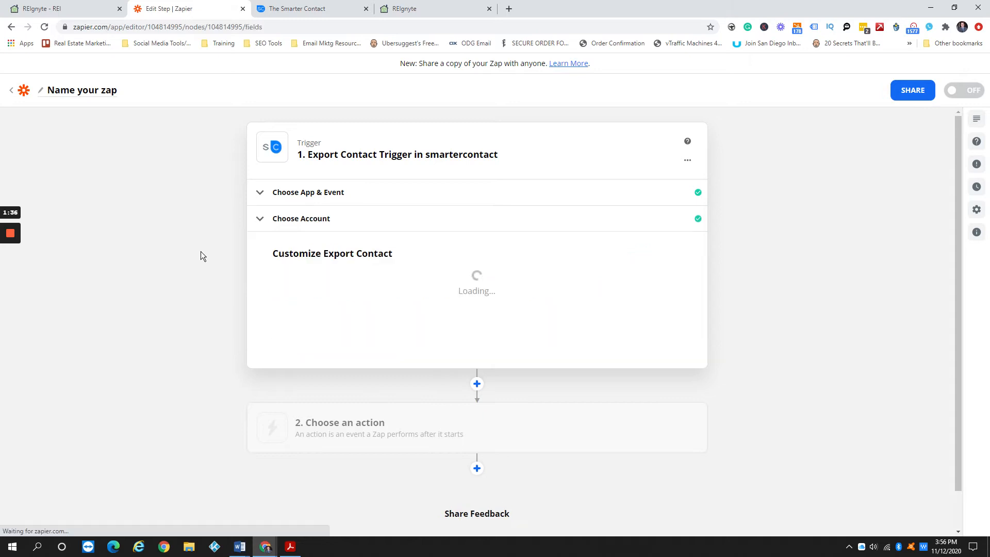
Set the export contact title to "sc > IPO" and proceed to the trigger test.
click(361, 291)
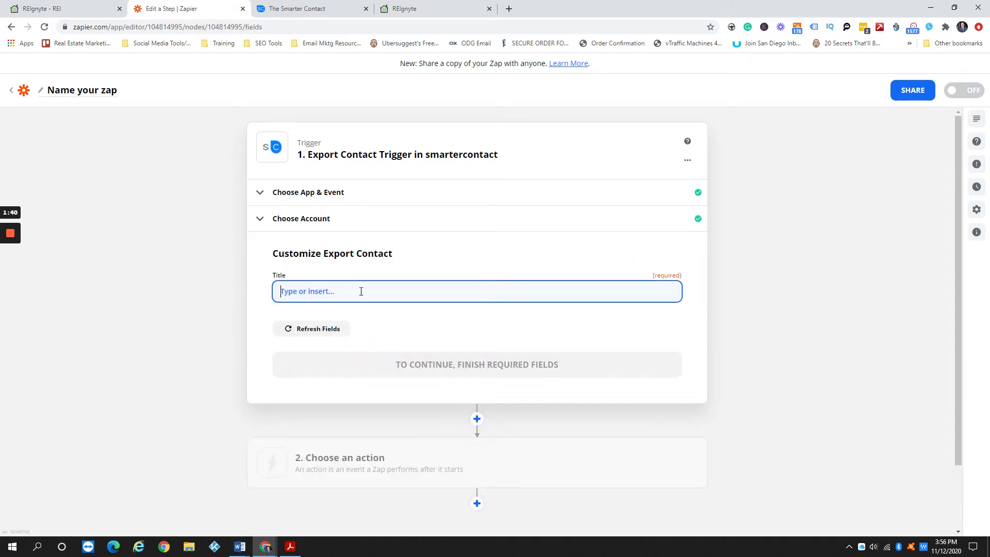
text(IPO >)
key(BackSpace)
key(BackSpace)
key(BackSpace)
key(BackSpace)
key(BackSpace)
text(sc > IPO)
click(422, 314)
click(484, 372)
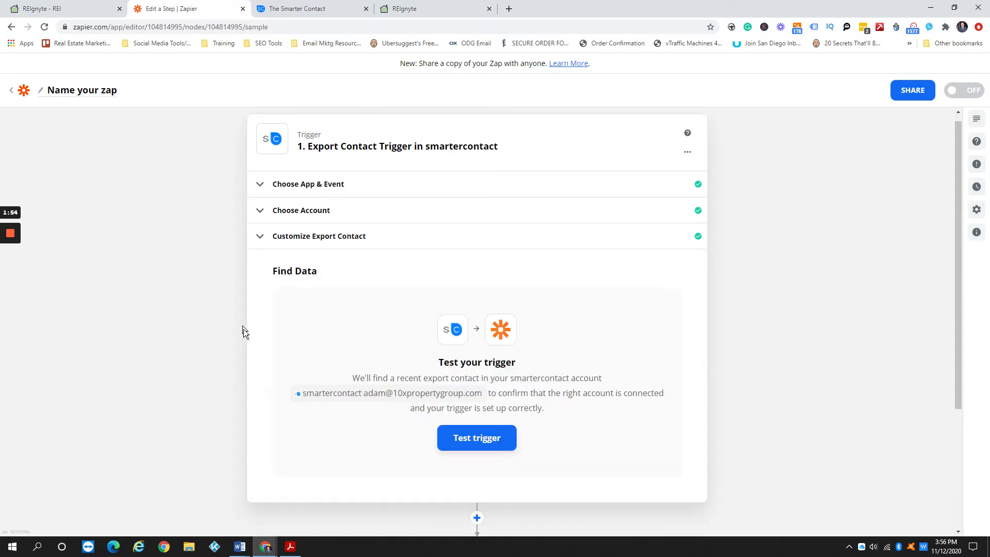
Test the trigger, review the fields of the sample export contact, and continue to the action setup.
click(470, 390)
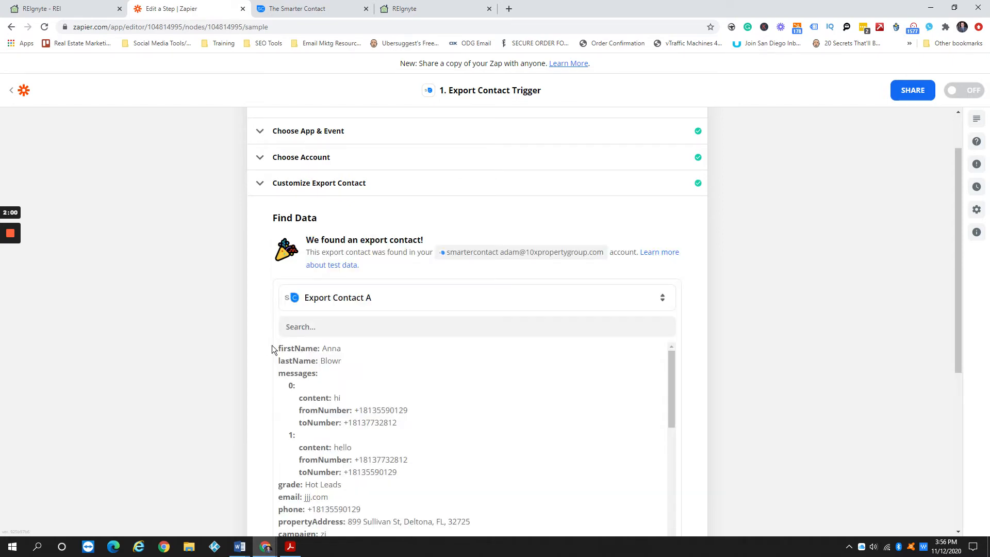
scroll(269, 345, down, 2)
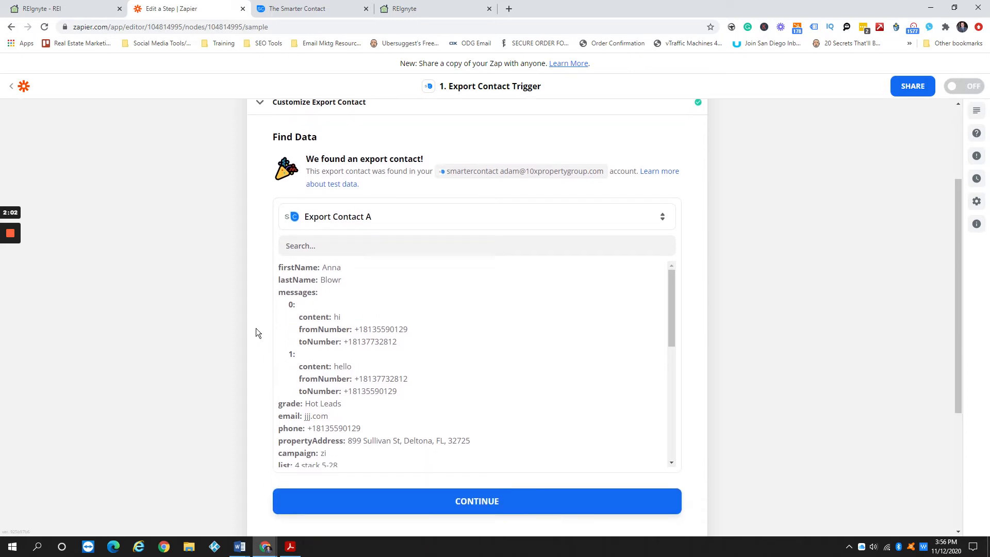
scroll(253, 343, down, 1)
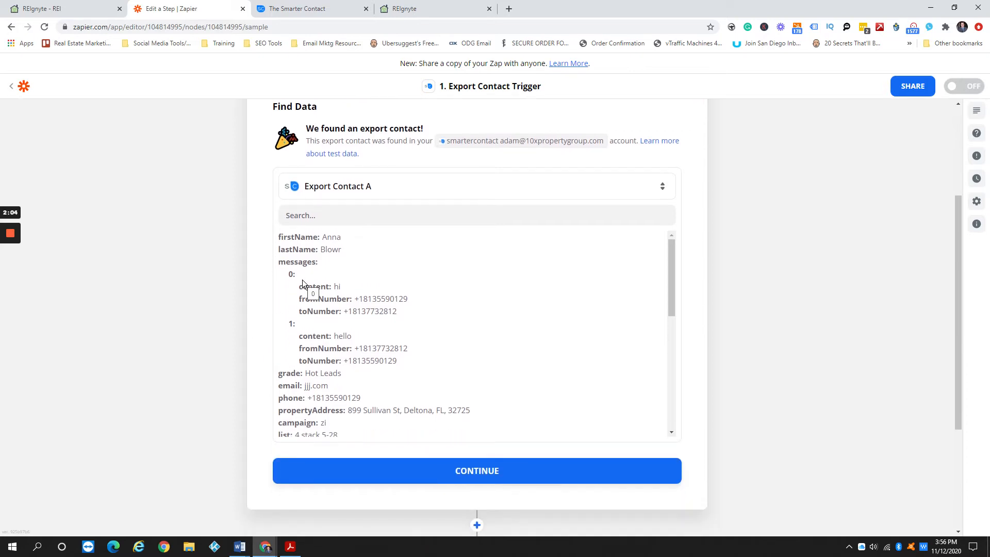
scroll(406, 277, down, 1)
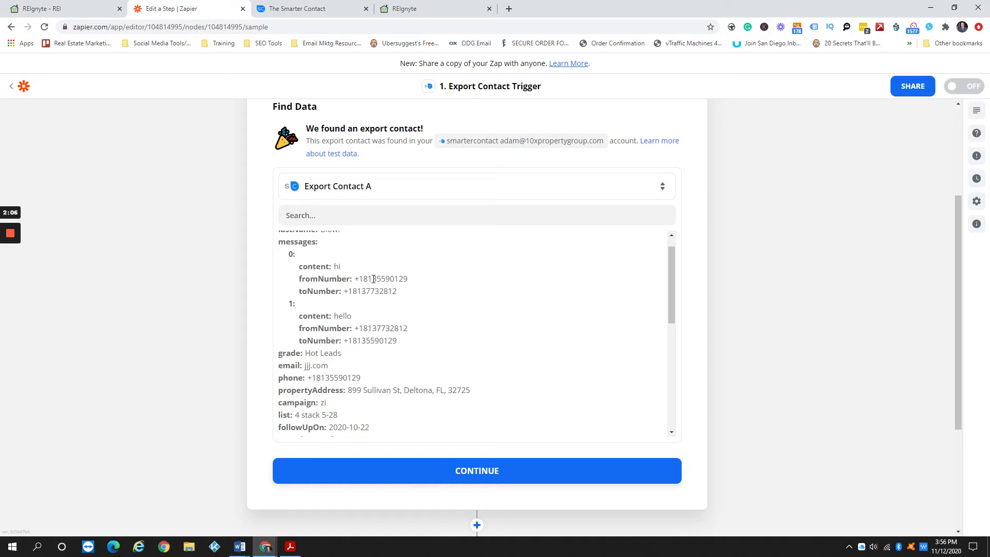
scroll(420, 308, down, 3)
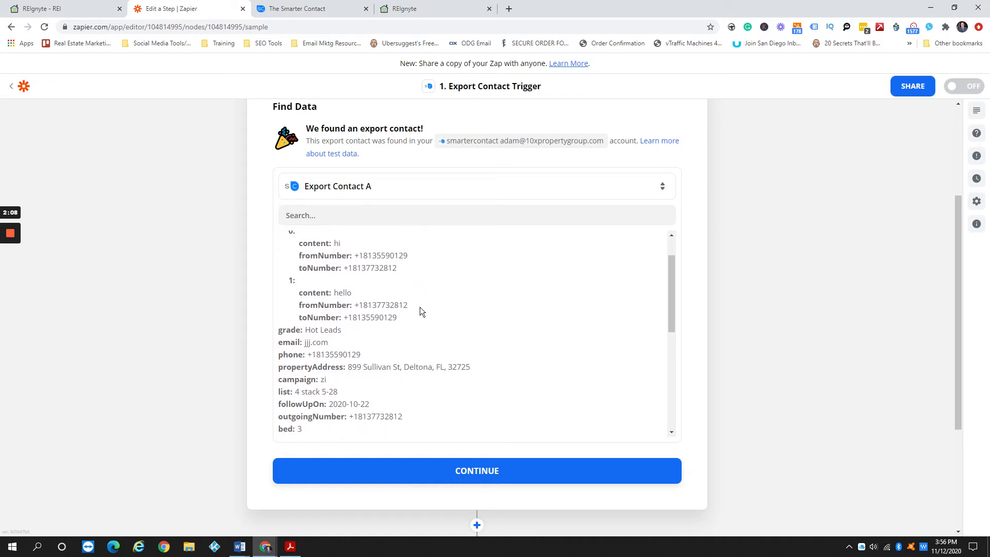
scroll(419, 307, down, 1)
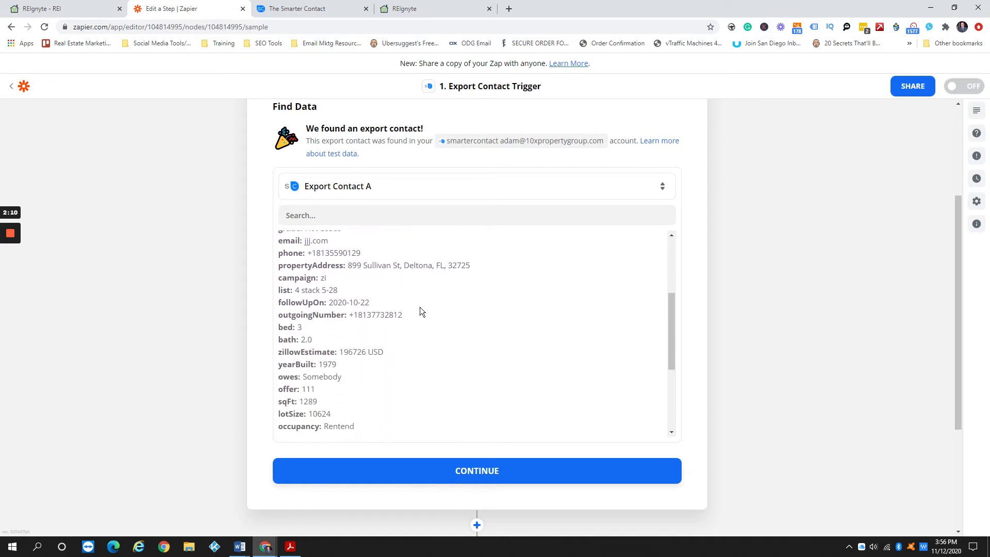
scroll(255, 305, down, 1)
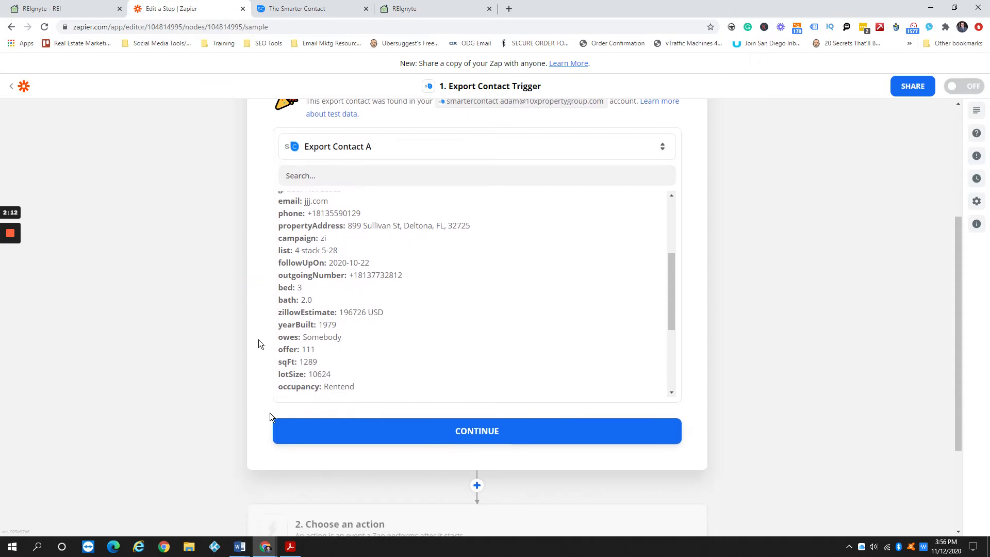
click(472, 430)
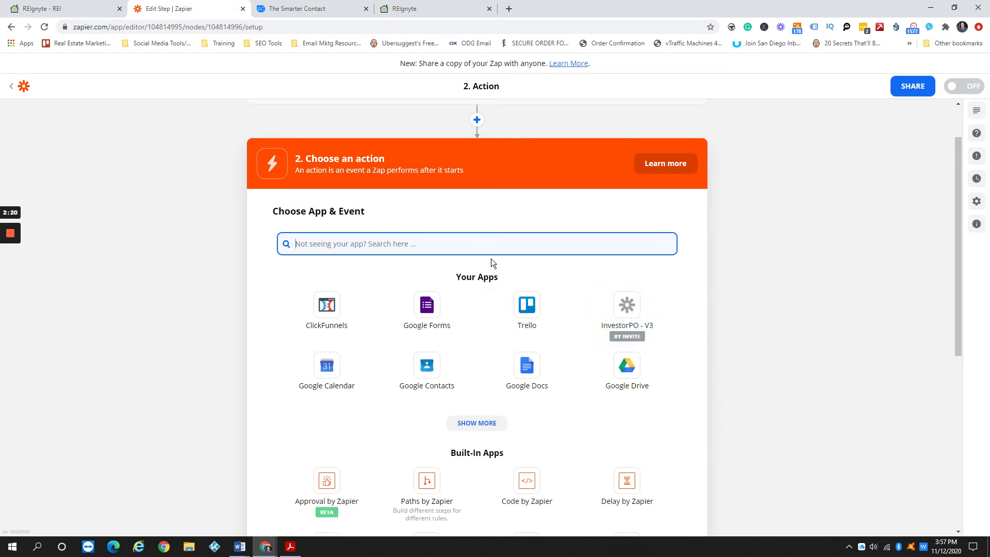
Switch to InvestorPO's Zapier integration page, select the REIGNYTE API key, and return to the Zap editor.
click(420, 11)
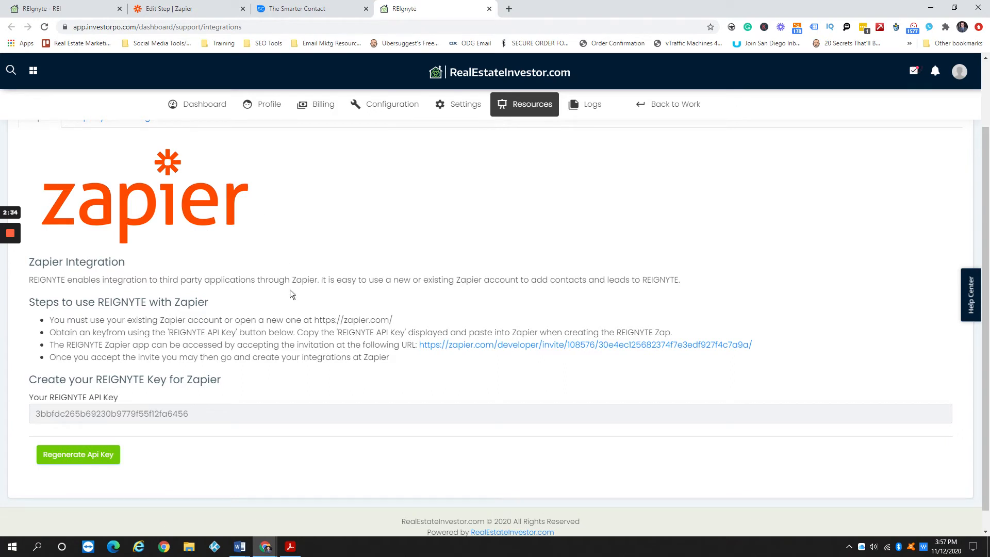
scroll(155, 430, down, 1)
scroll(145, 401, up, 1)
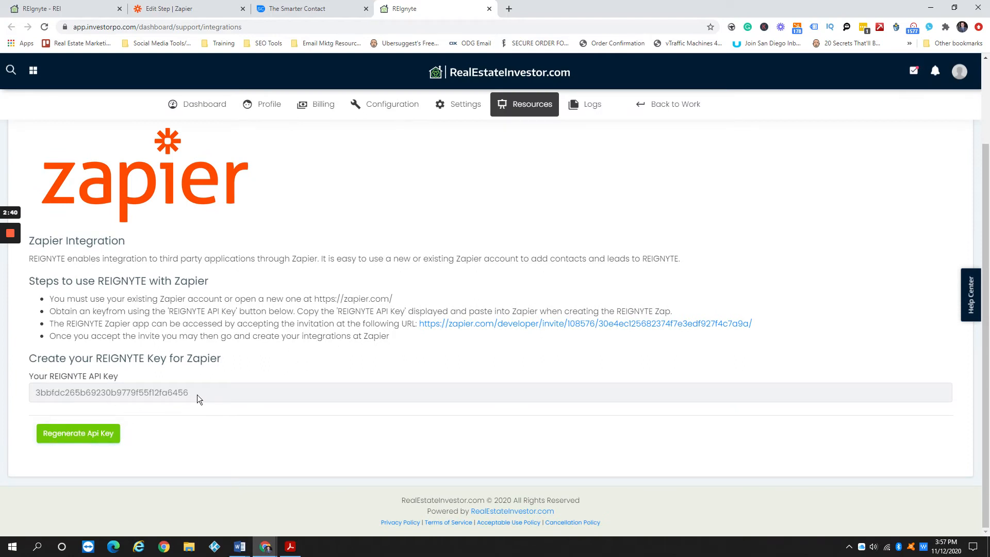
double_click(103, 395)
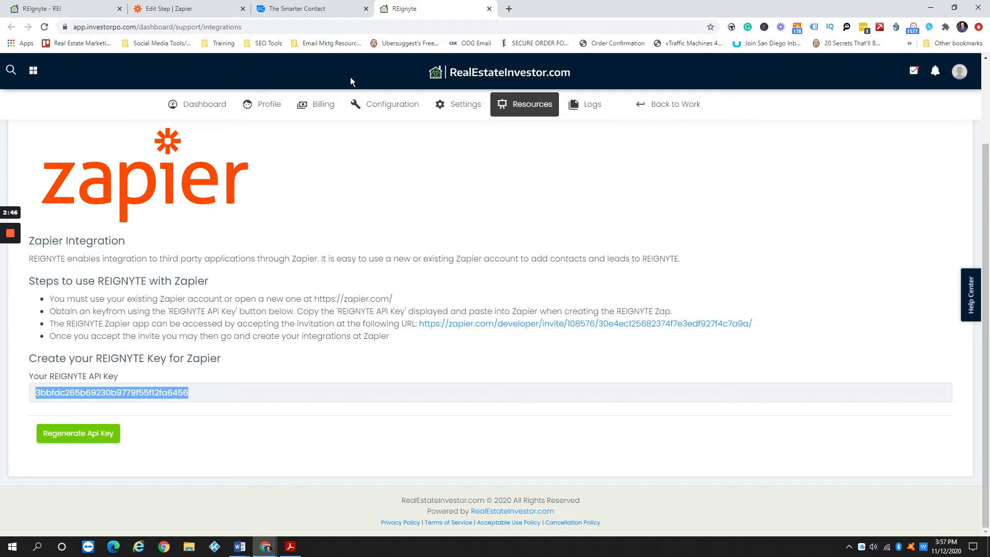
click(176, 9)
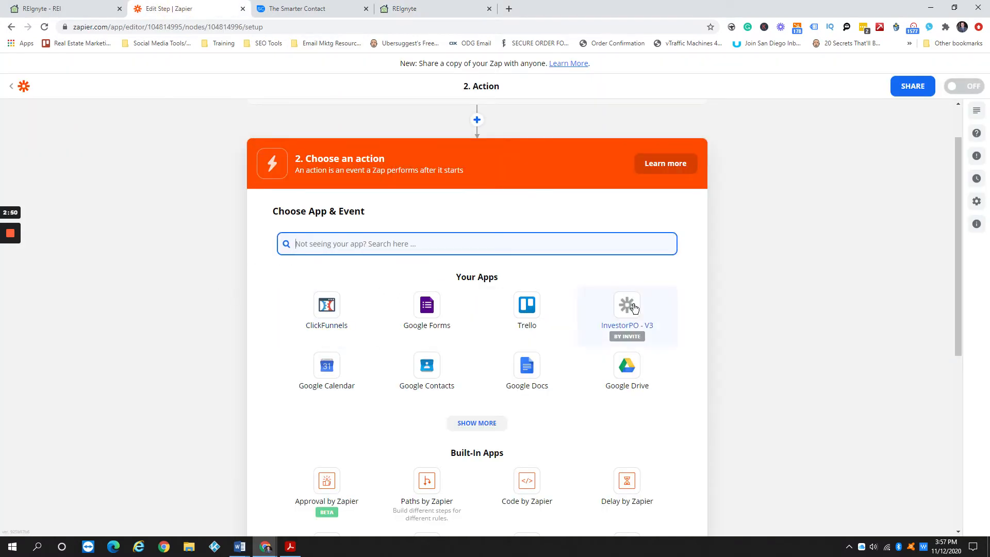
View the REIGNYTE Zapier app invitation from InvestorPO's integration page, close the Zap it opens, and check the action app choices in Zapier.
click(413, 16)
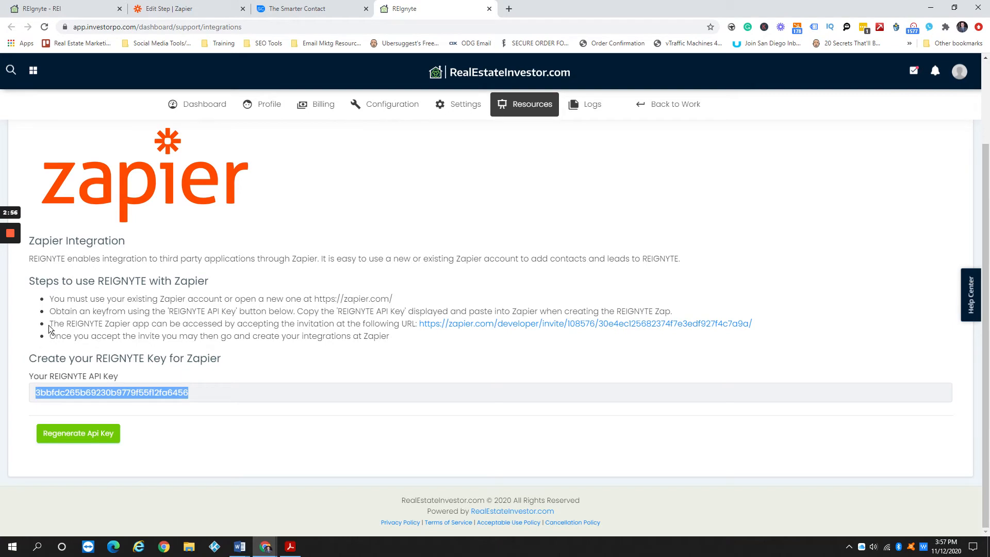
drag(49, 325, 394, 325)
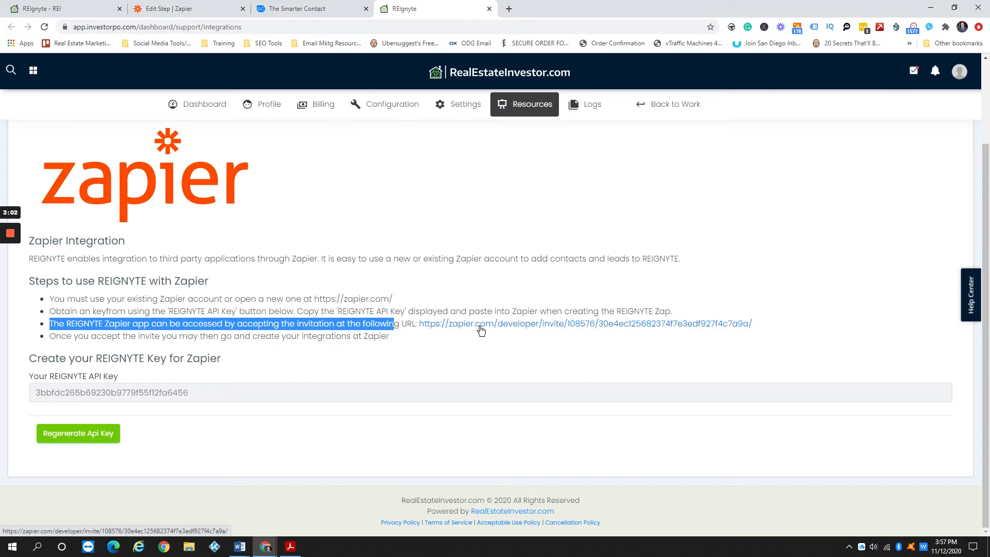
click(545, 325)
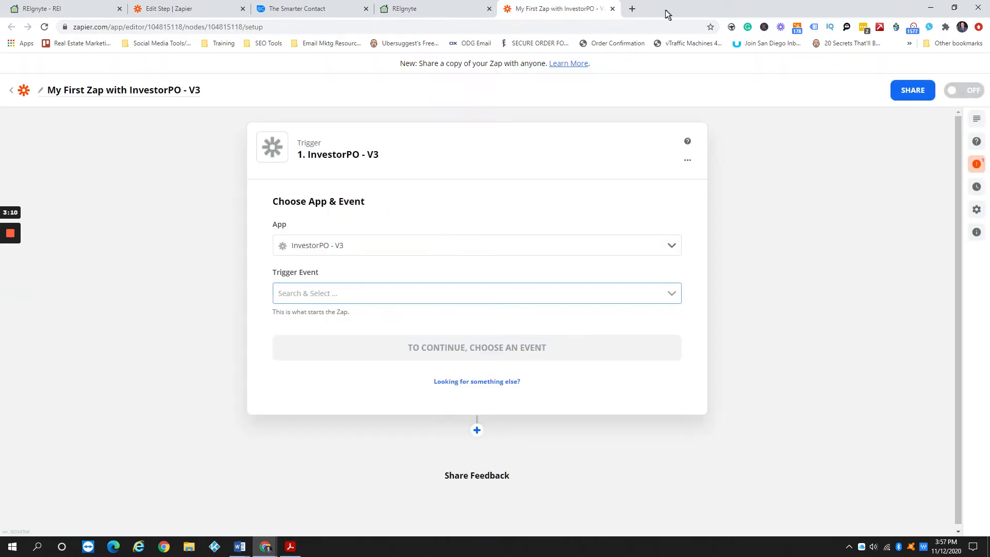
click(612, 9)
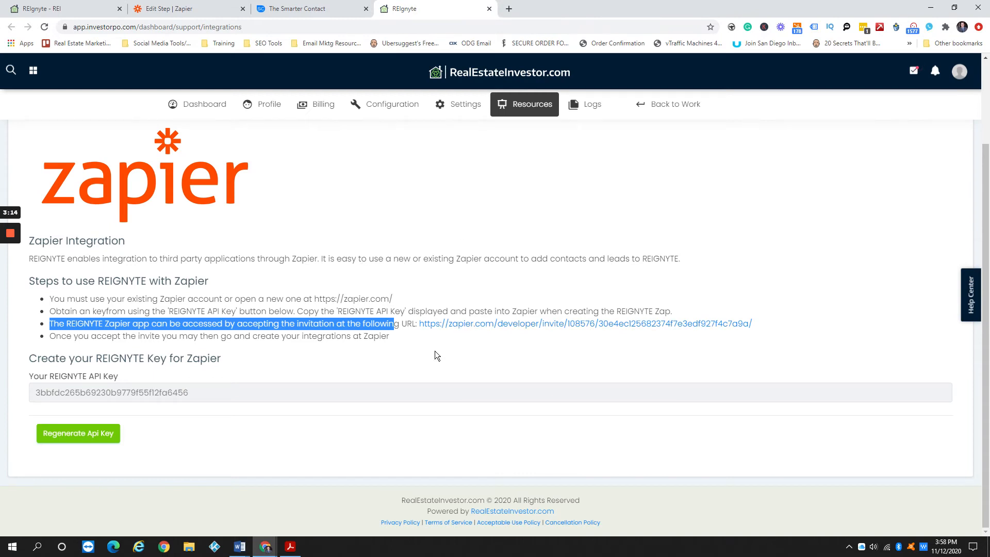
click(183, 12)
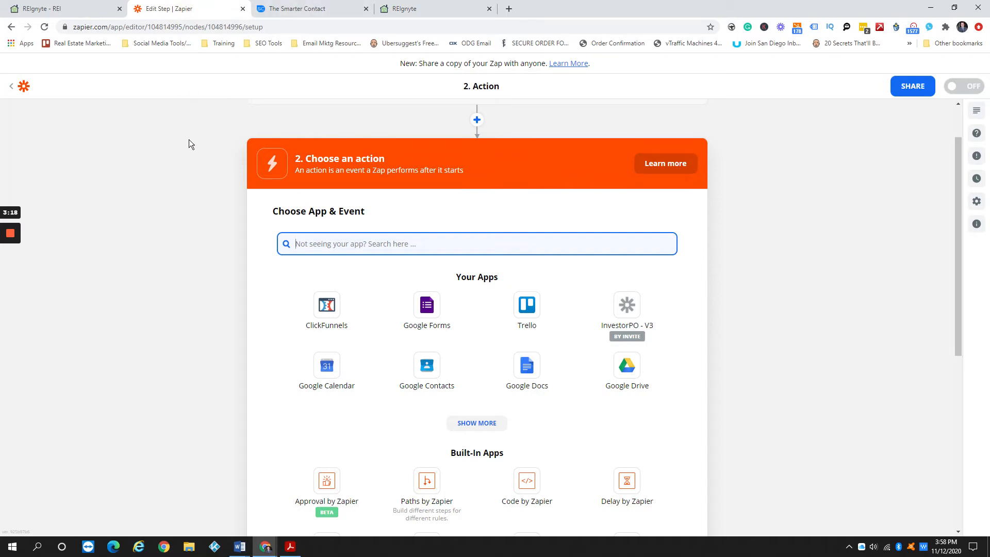
click(395, 14)
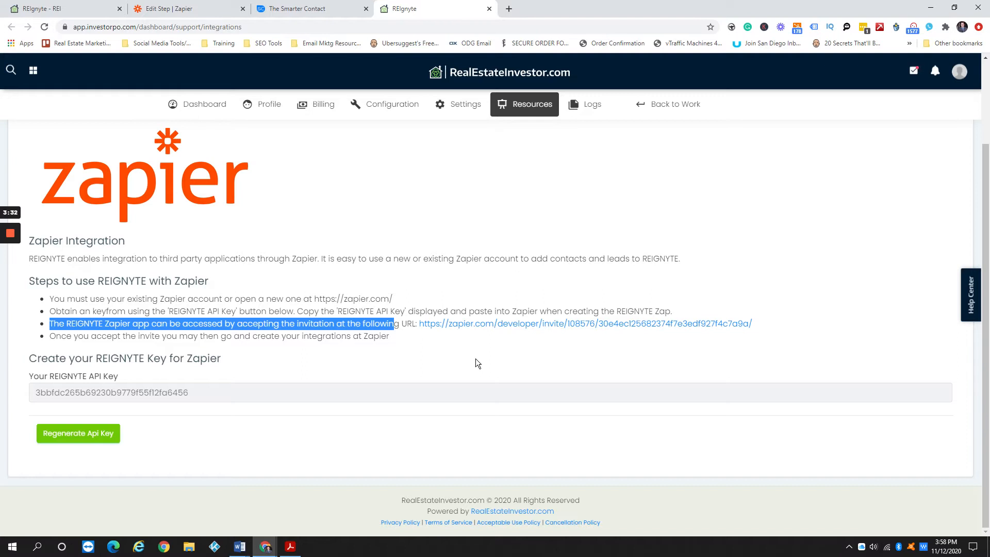
Return to the Zap editor, choose InvestorPO - V3 as the action app with the event Create/Update Lead With Phone Number, and continue.
click(183, 9)
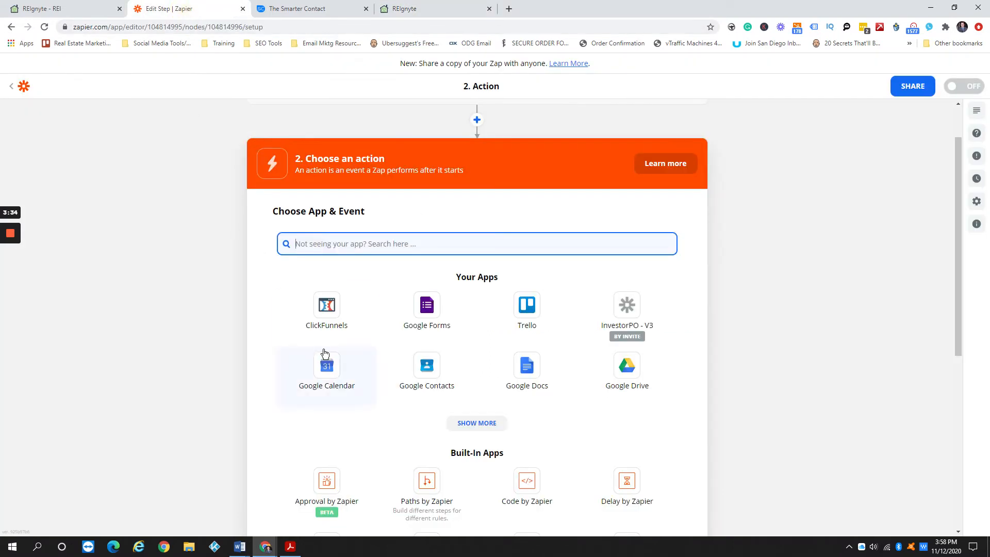
click(638, 307)
click(435, 317)
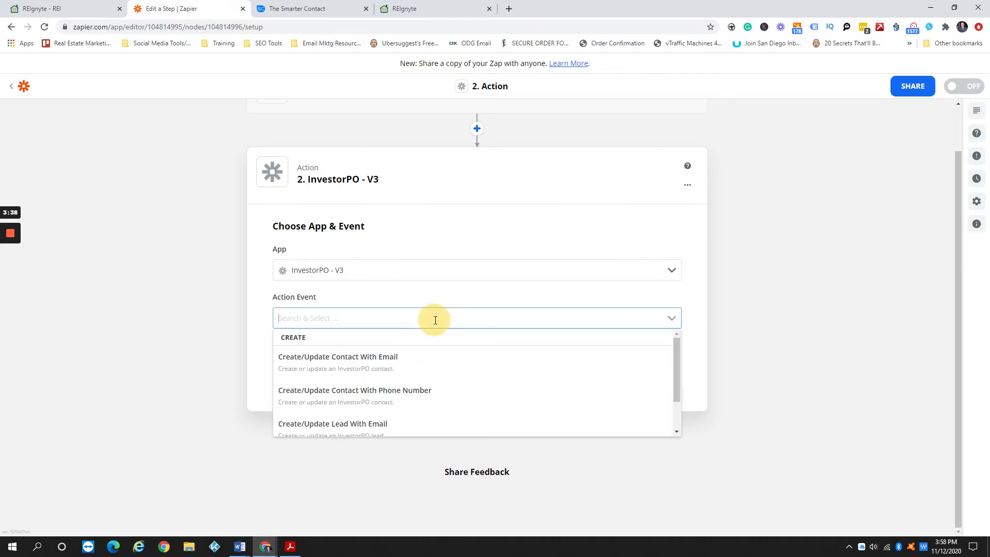
scroll(450, 367, down, 1)
scroll(452, 368, down, 1)
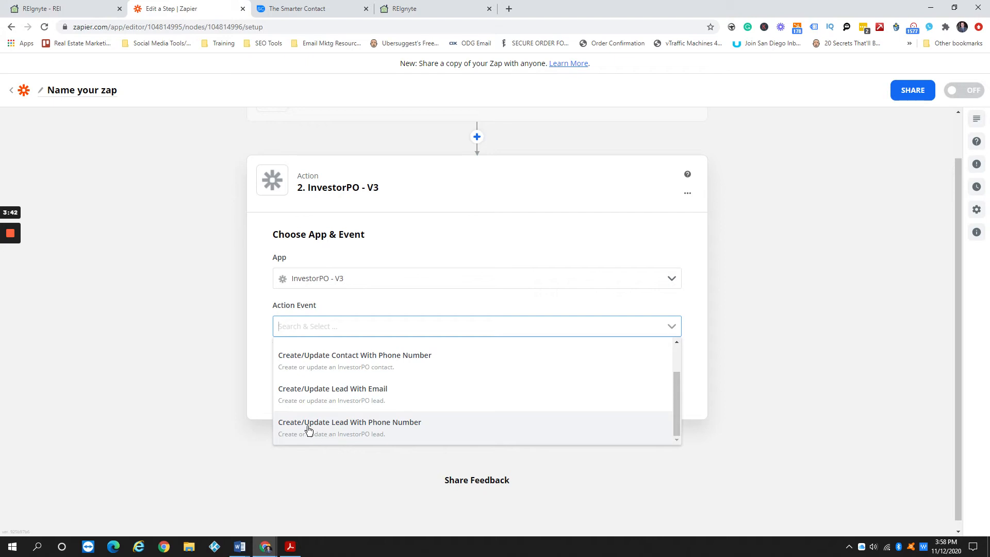
click(345, 429)
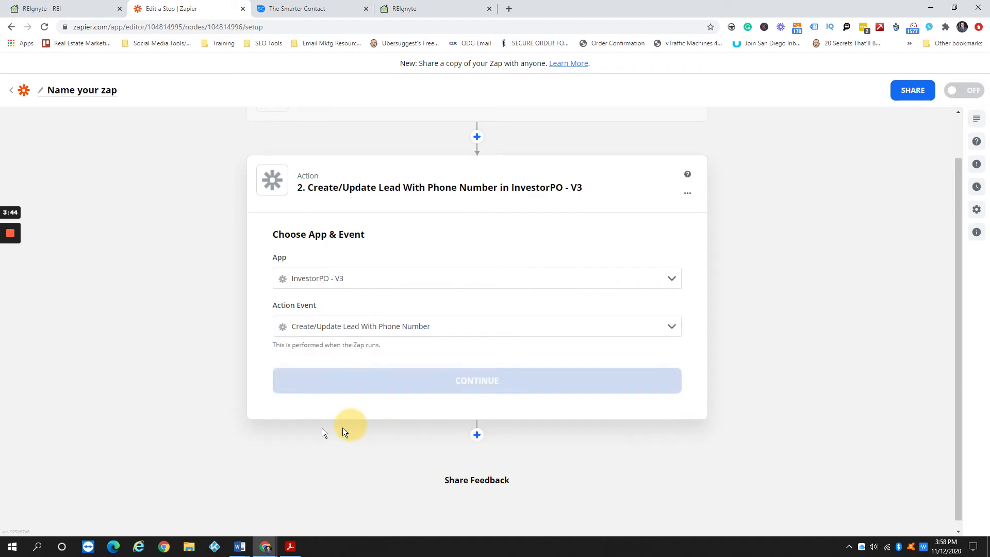
click(487, 388)
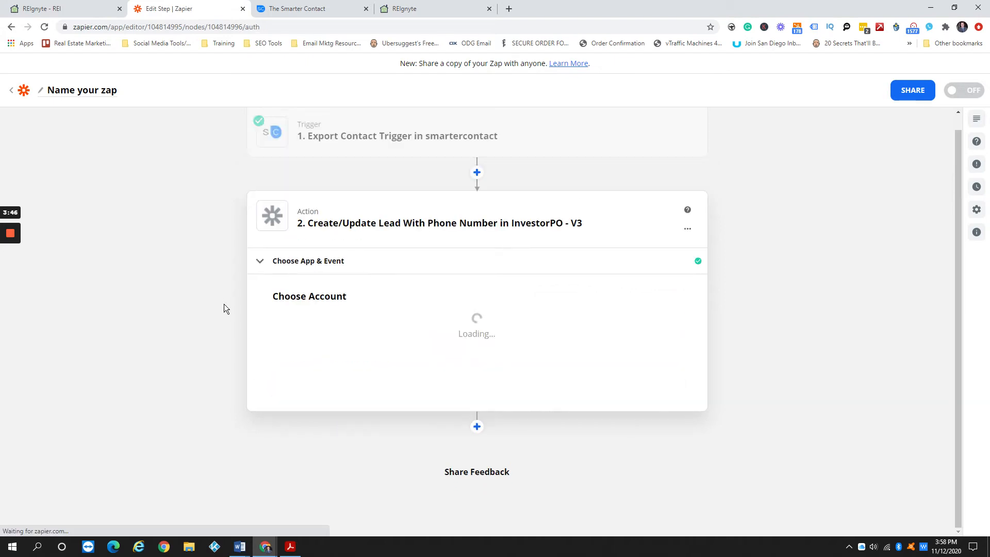
click(380, 321)
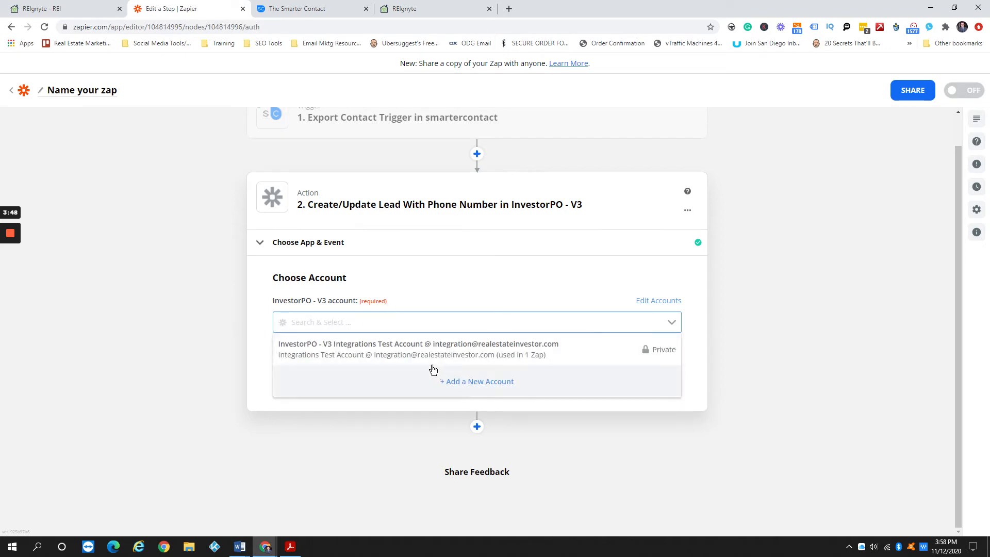
click(465, 382)
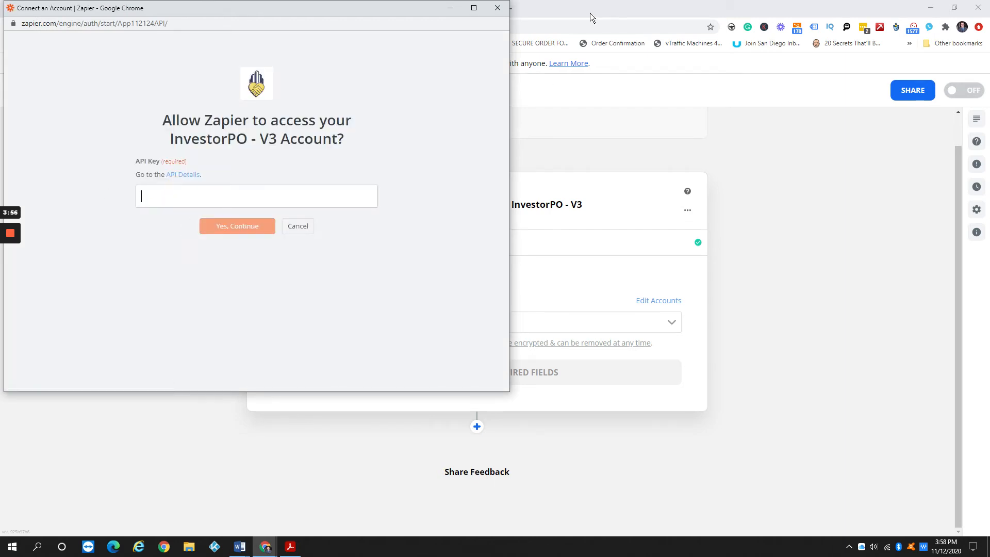
drag(384, 8, 607, 93)
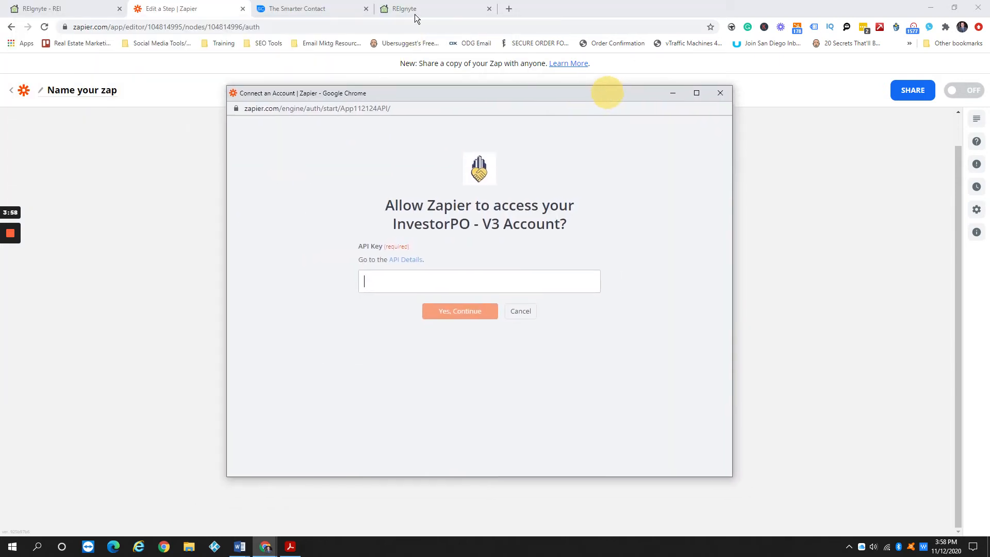
click(384, 10)
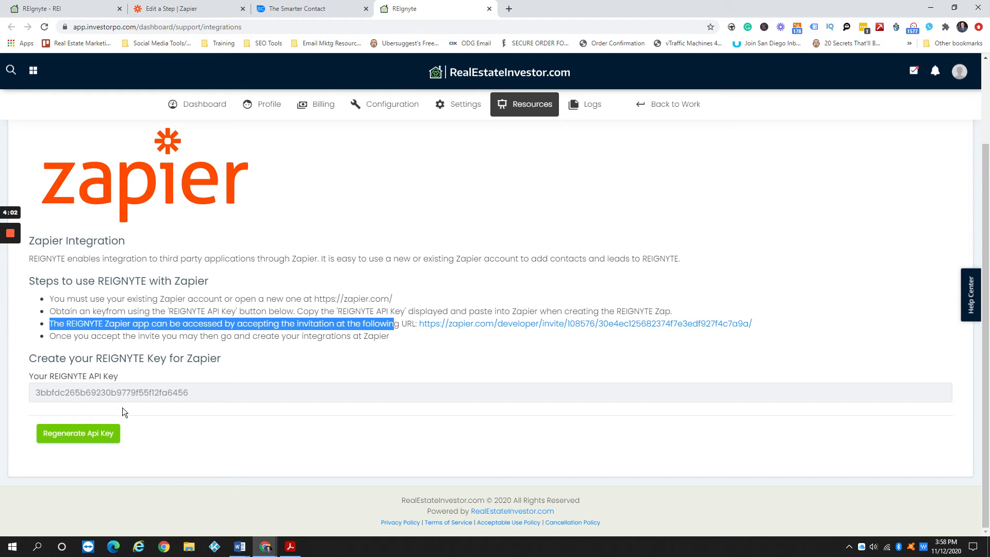
mouse_move(265, 546)
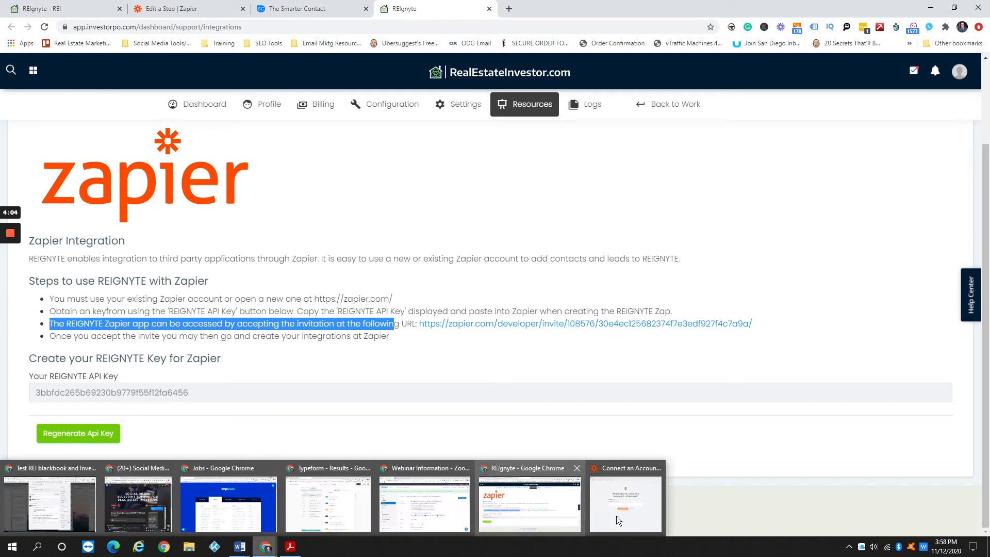
click(647, 497)
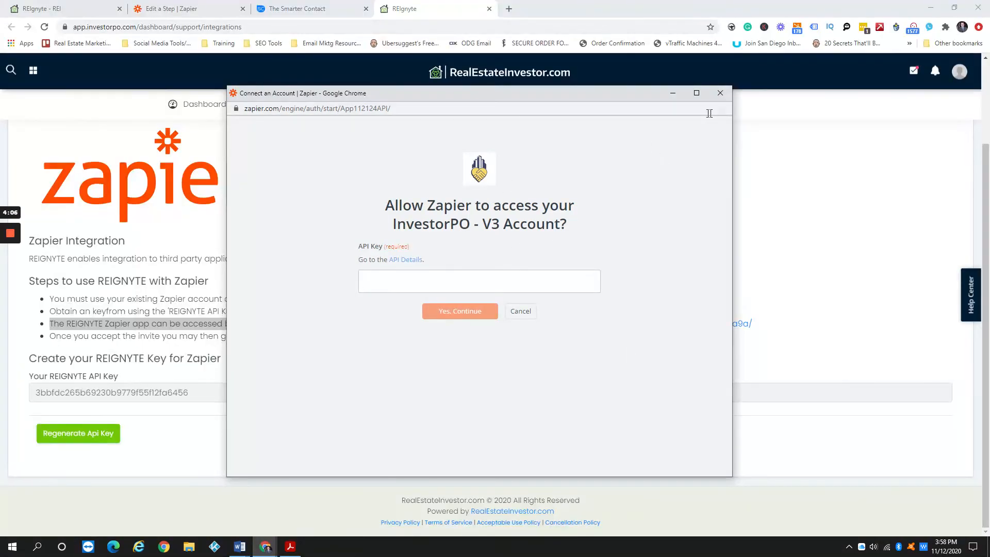
click(720, 93)
click(186, 12)
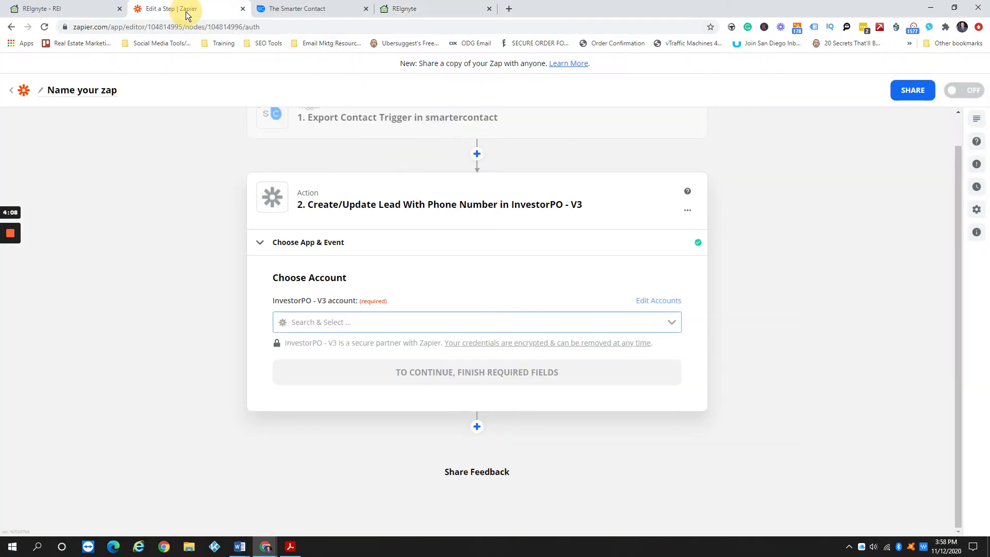
Select the existing InvestorPO - V3 Integrations Test Account for the action and continue to the lead fields.
click(379, 319)
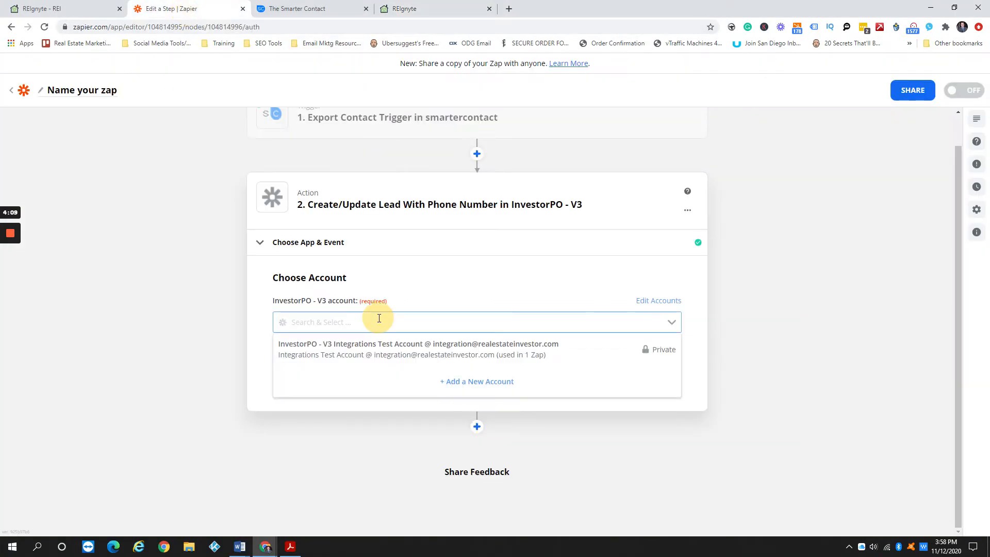
click(376, 350)
click(472, 373)
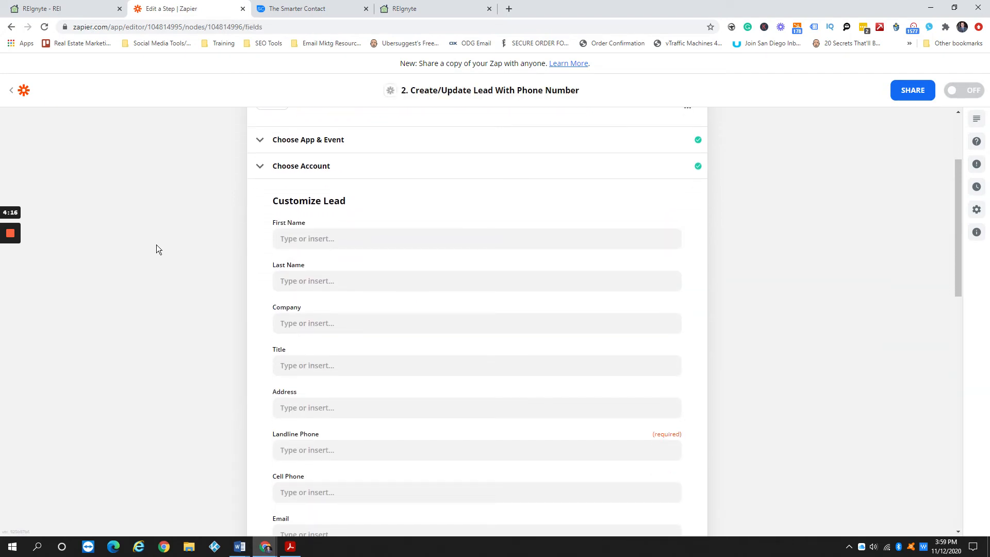
scroll(148, 246, down, 1)
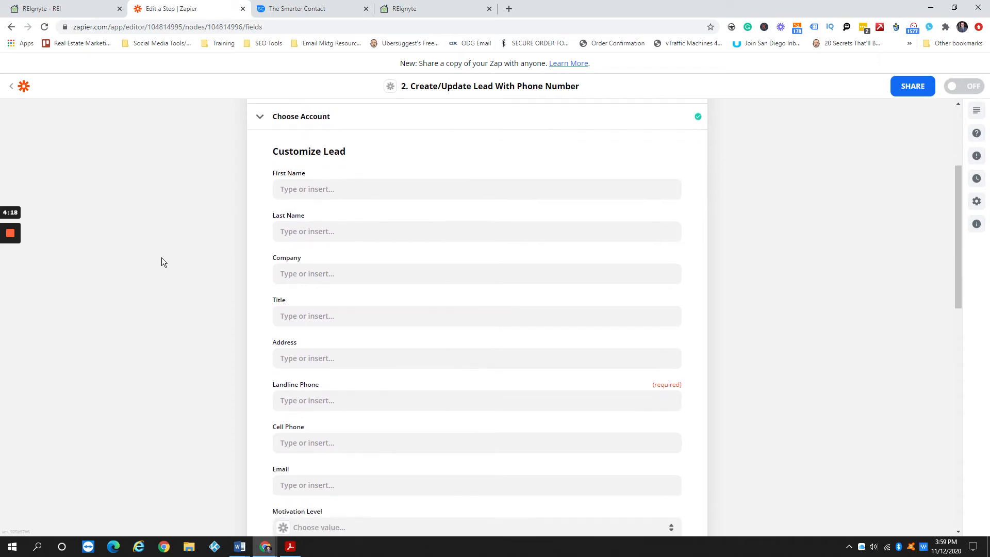
click(332, 190)
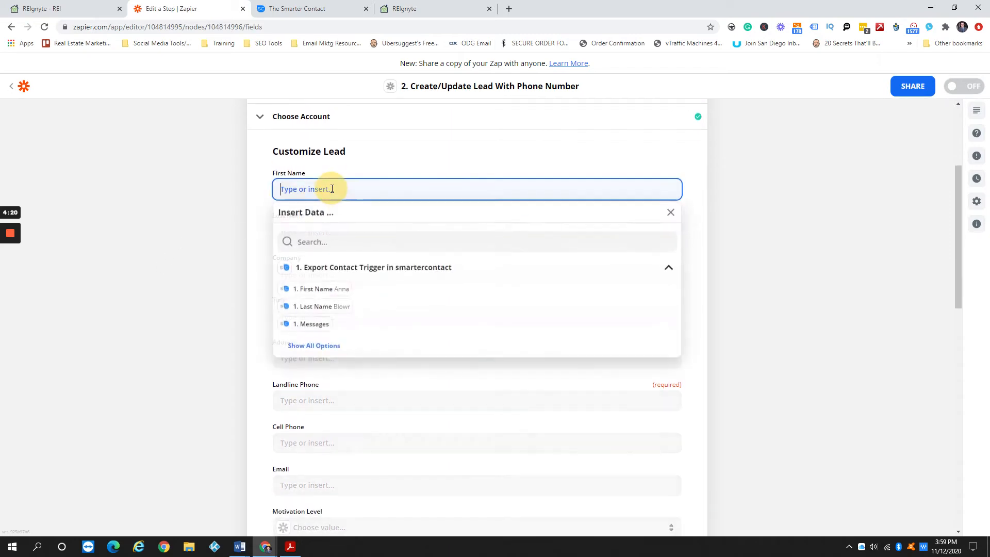
click(329, 346)
scroll(333, 339, down, 1)
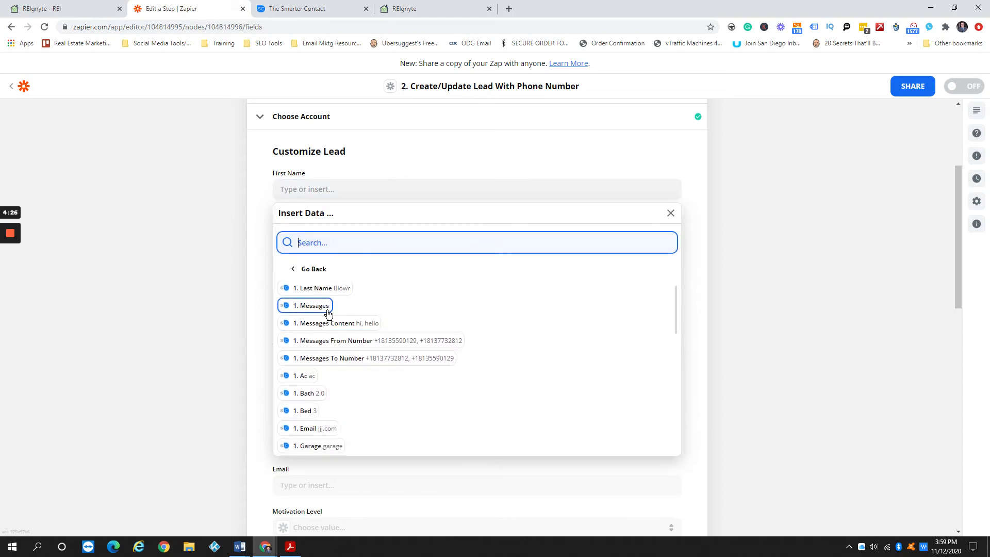
scroll(326, 317, up, 1)
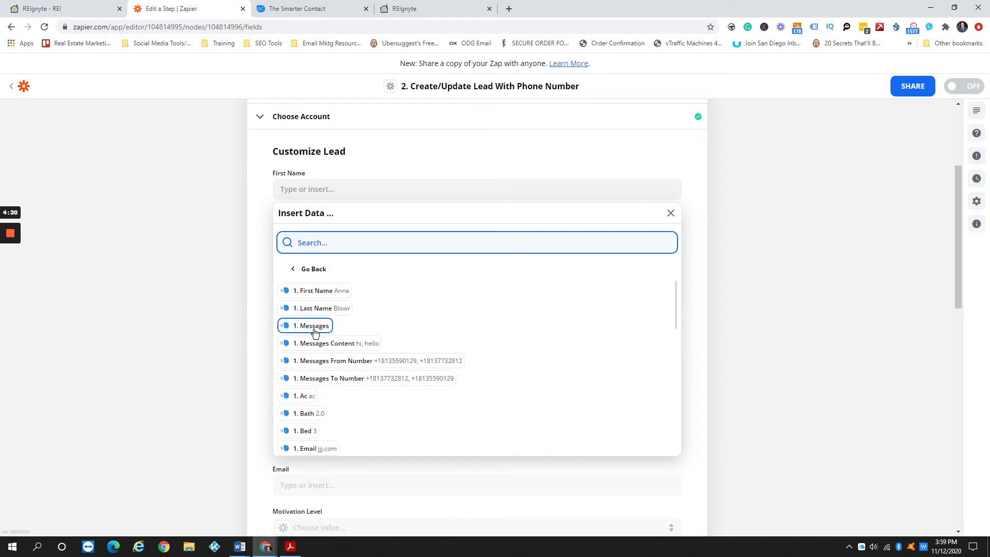
click(227, 219)
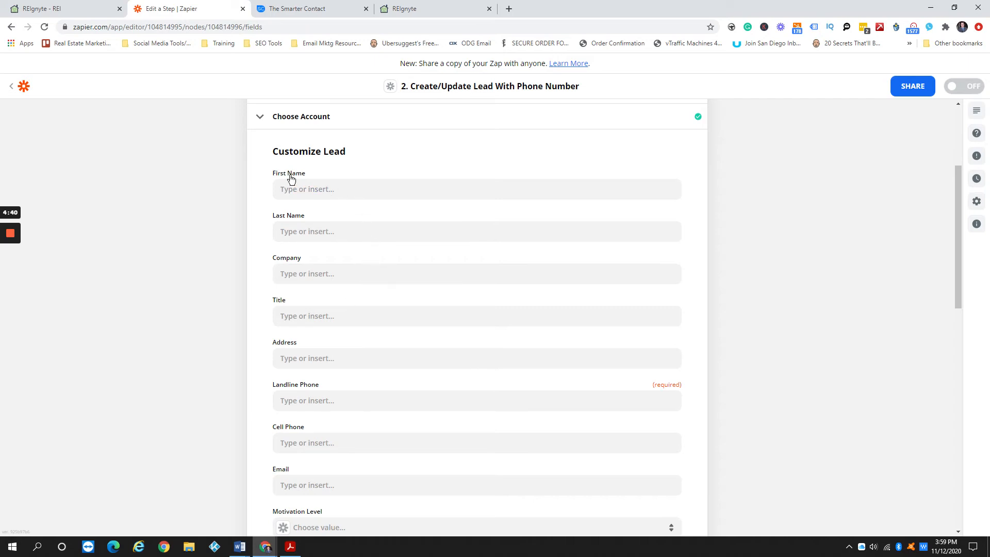
Map the lead's First Name and Last Name fields to the matching First Name and Last Name data from the smartercontact trigger.
click(320, 189)
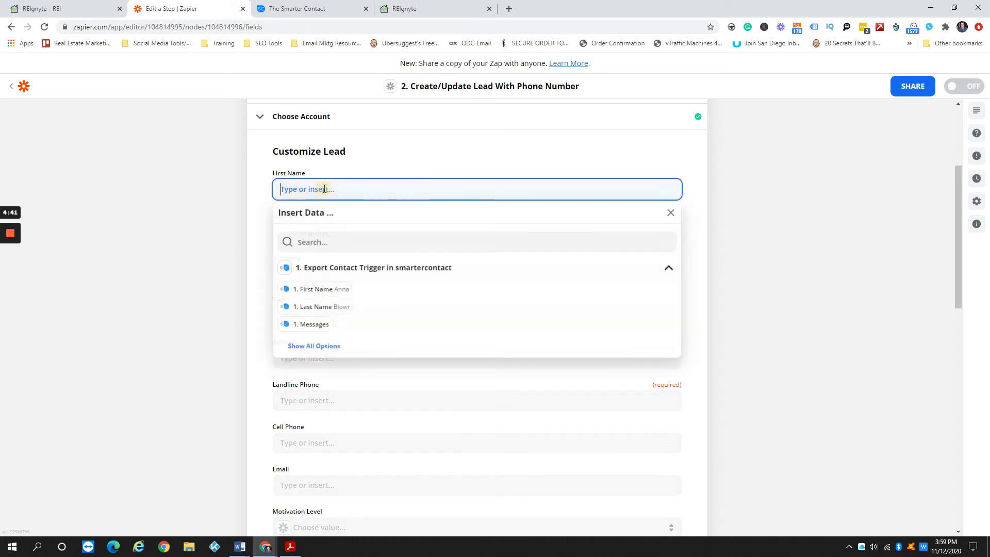
click(315, 290)
click(249, 256)
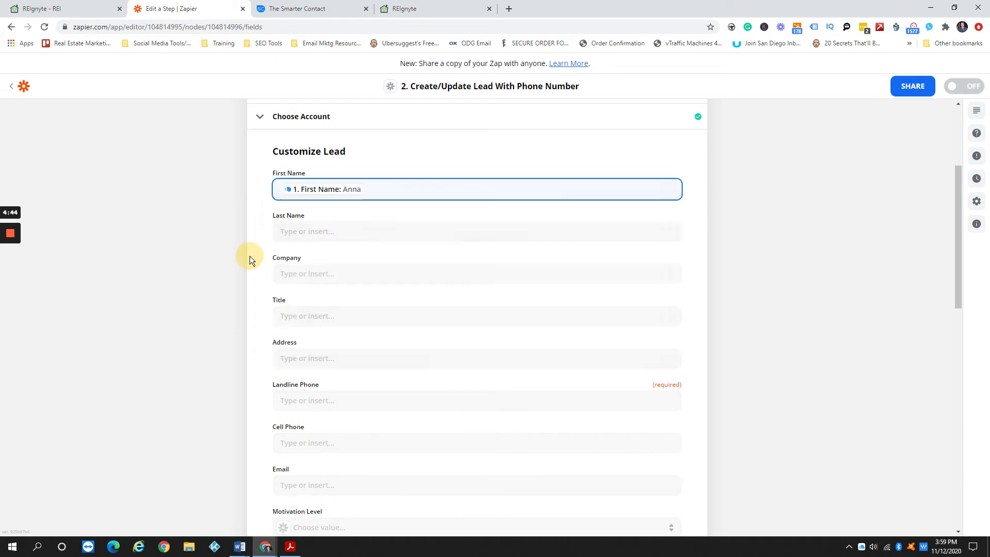
click(310, 233)
click(320, 348)
click(239, 291)
Map the lead's Address field to the trigger's Property Address data.
scroll(240, 294, down, 1)
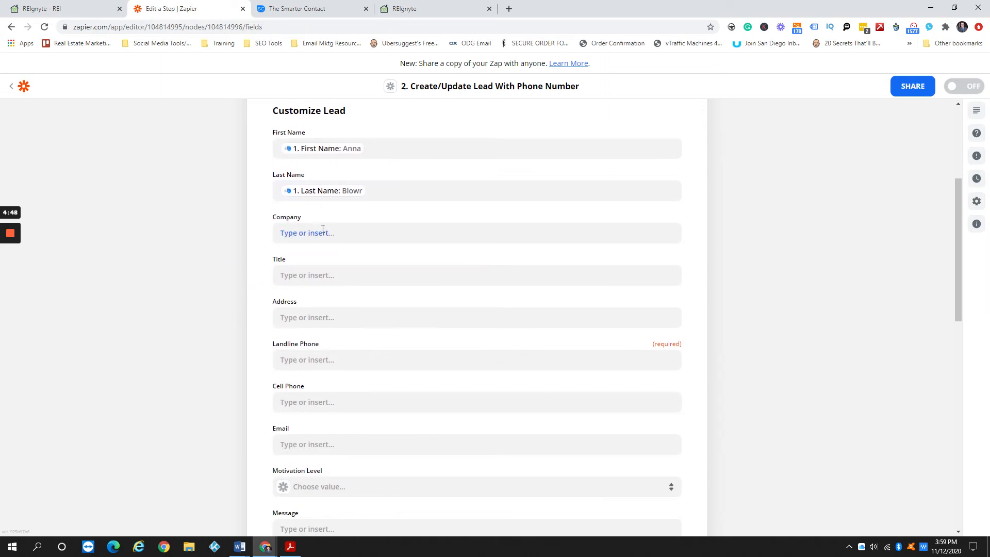
scroll(254, 266, down, 1)
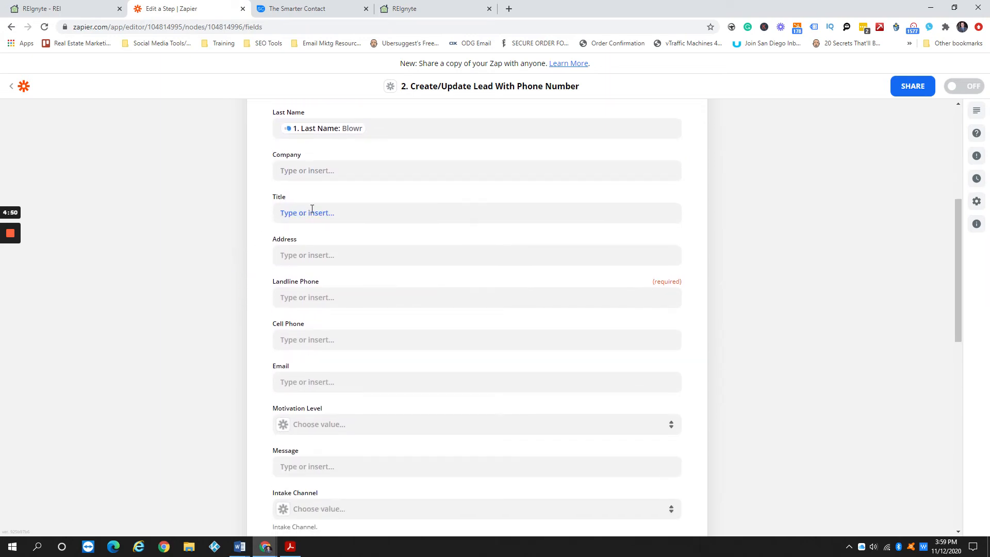
scroll(313, 250, down, 1)
click(315, 233)
click(315, 393)
scroll(331, 351, down, 1)
scroll(335, 373, down, 5)
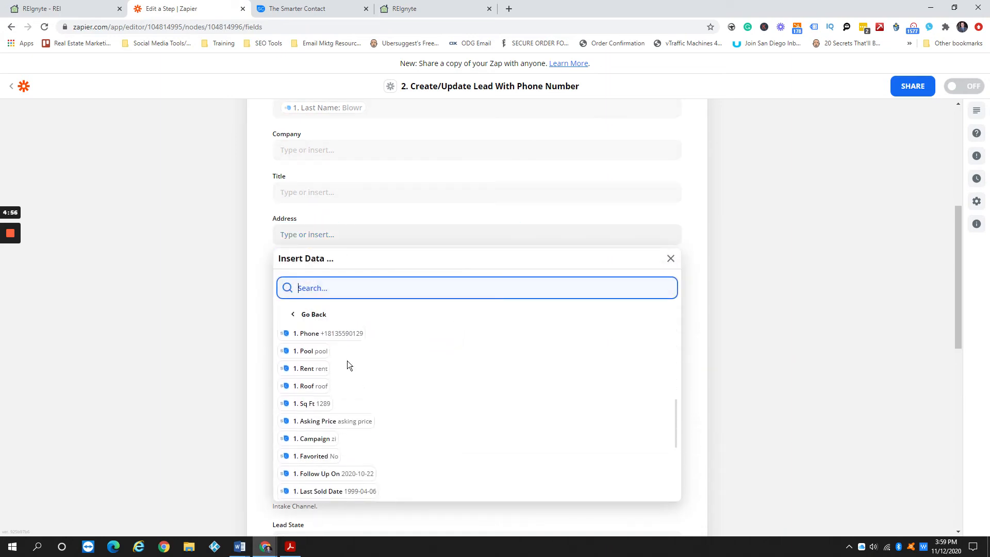
scroll(348, 361, down, 3)
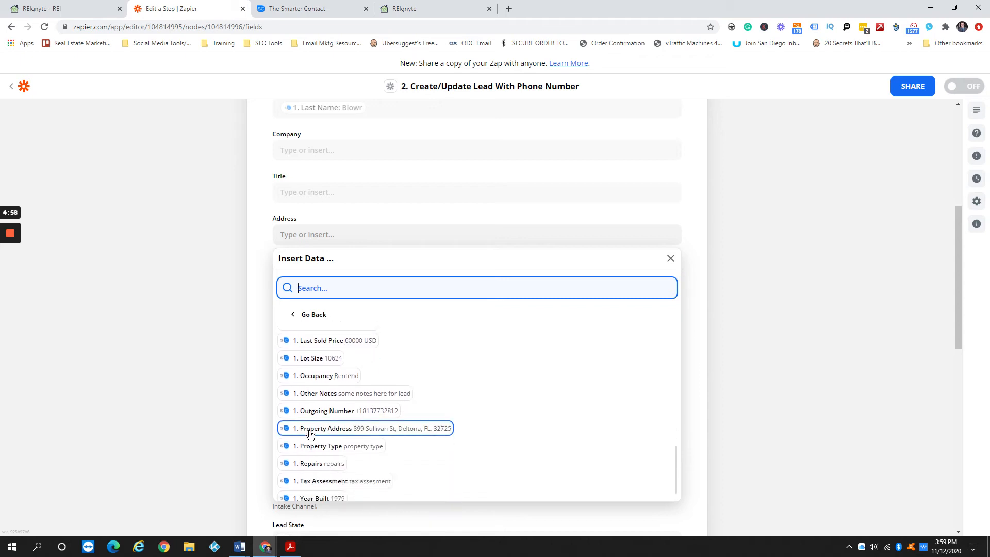
click(335, 429)
click(247, 283)
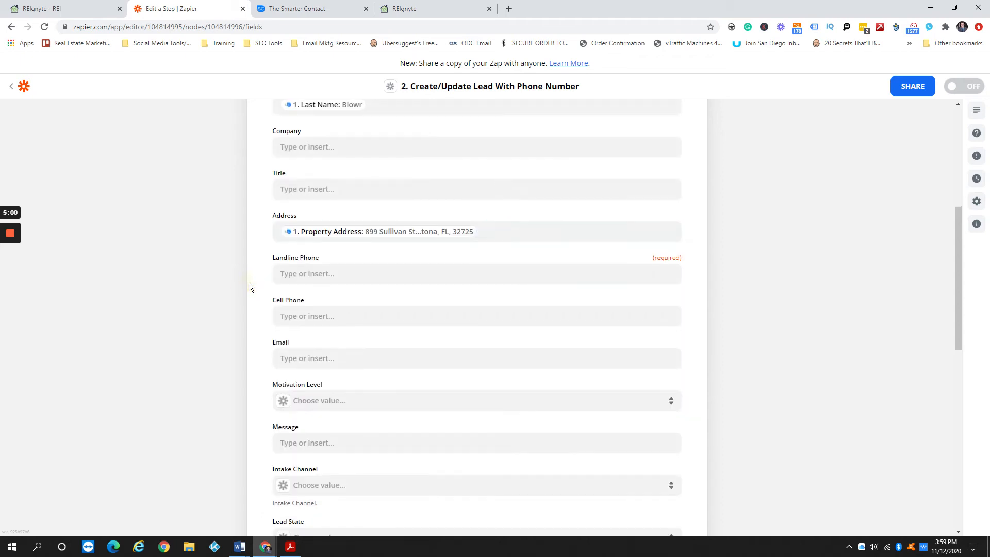
scroll(266, 236, down, 2)
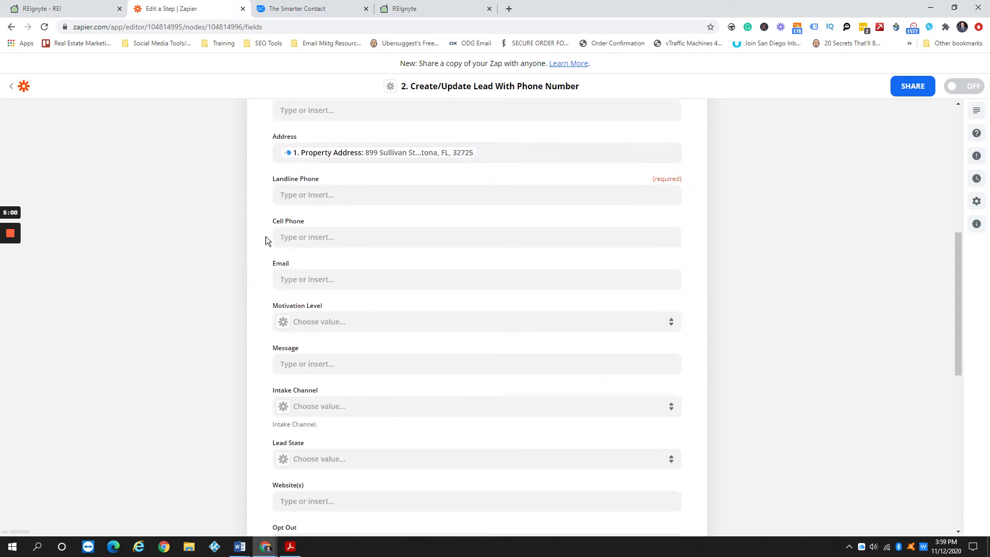
click(323, 194)
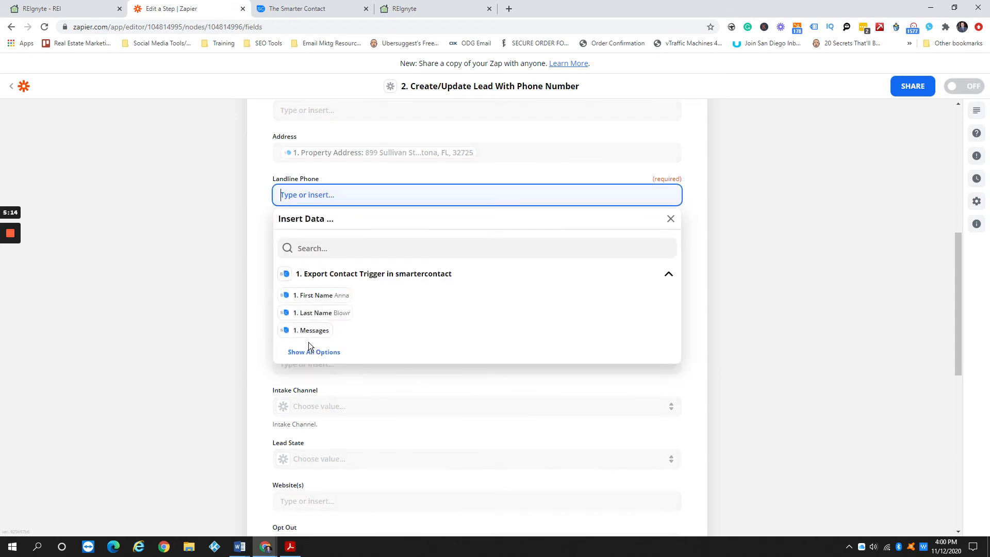
click(313, 352)
click(258, 182)
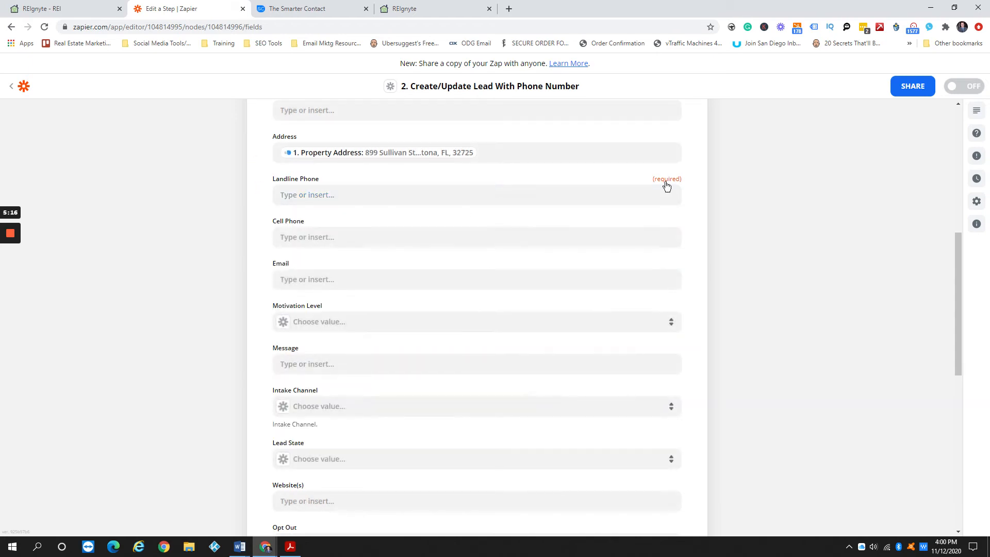
Map the required Landline Phone field to the trigger's Phone data.
click(321, 194)
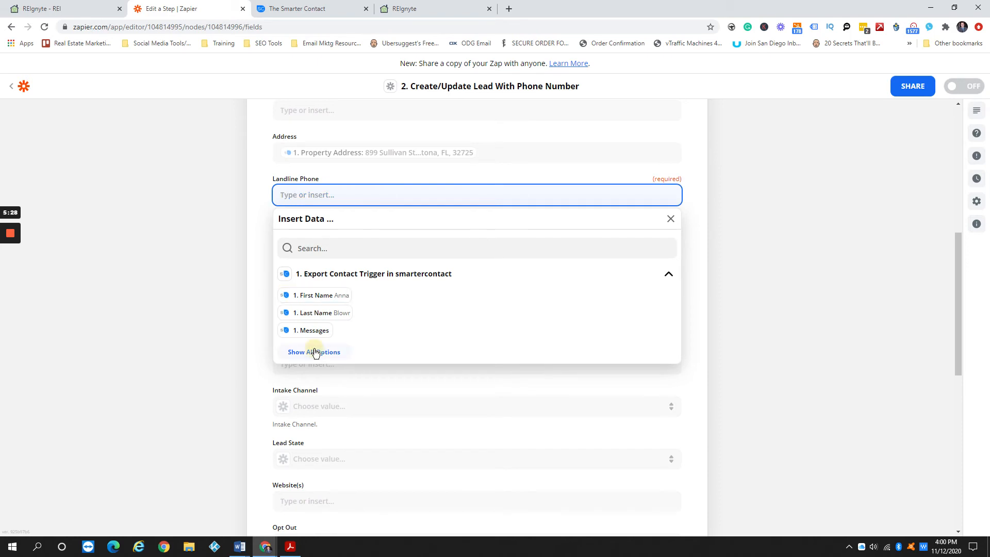
click(316, 353)
scroll(324, 346, down, 3)
scroll(326, 340, down, 2)
click(329, 335)
click(230, 279)
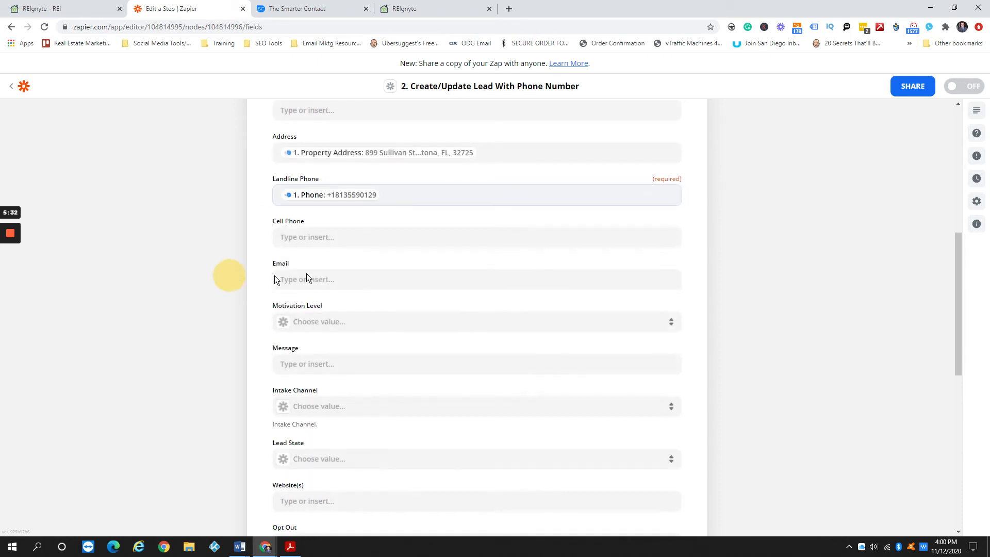
Map the Cell Phone field to the trigger's Phone data as well.
click(320, 240)
click(316, 394)
scroll(365, 358, down, 6)
click(336, 375)
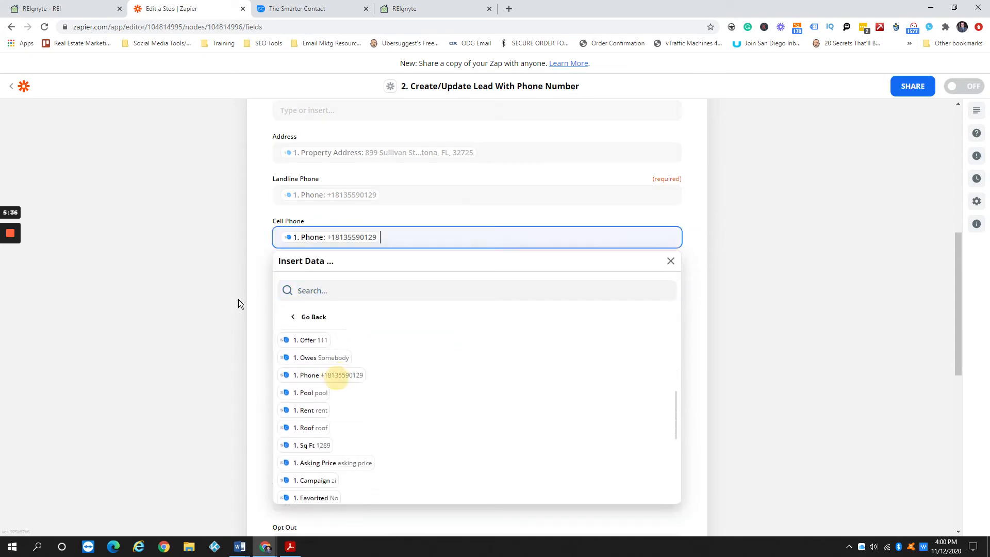
click(237, 278)
Map the lead's Email field to the trigger's Email data.
scroll(238, 279, down, 2)
click(330, 217)
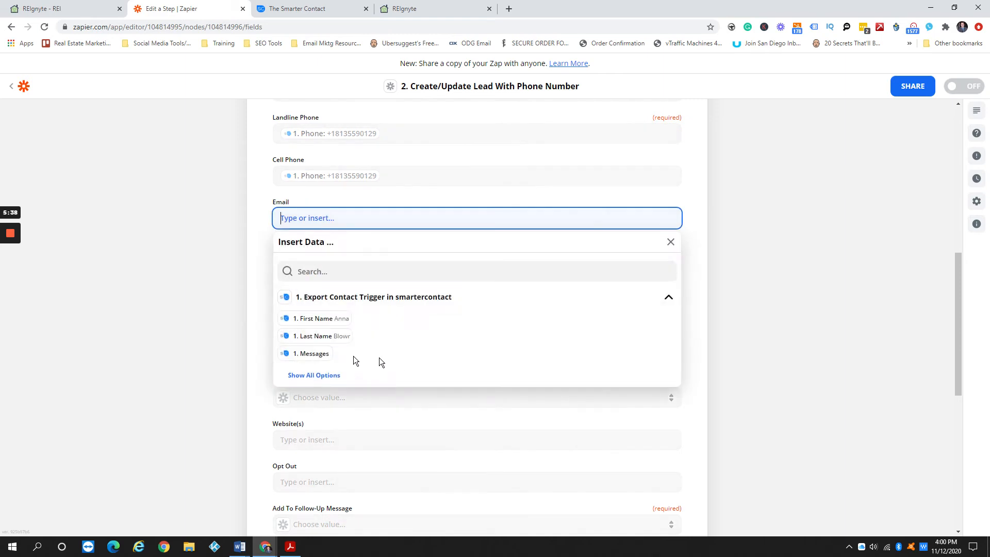
click(309, 375)
scroll(346, 325, down, 2)
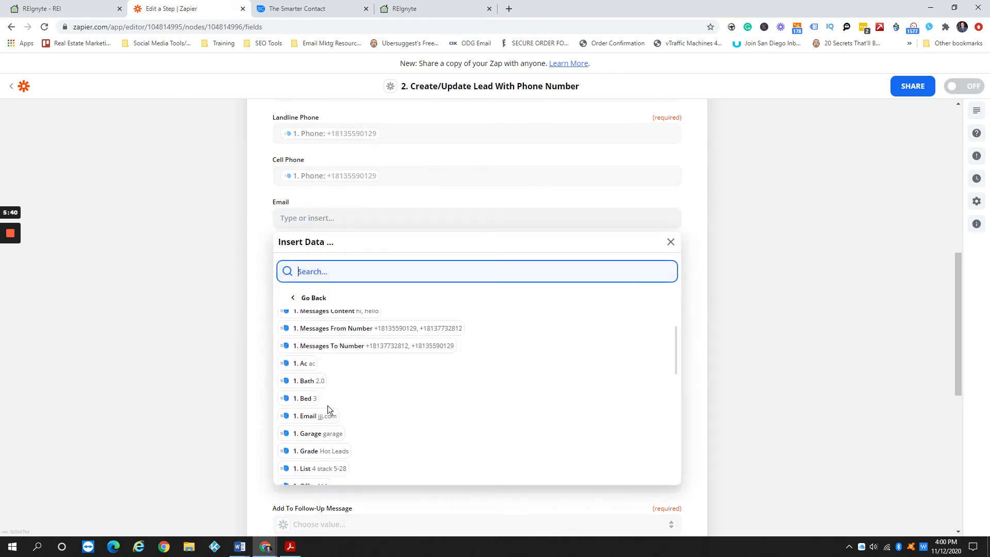
click(322, 415)
click(259, 295)
scroll(257, 299, down, 2)
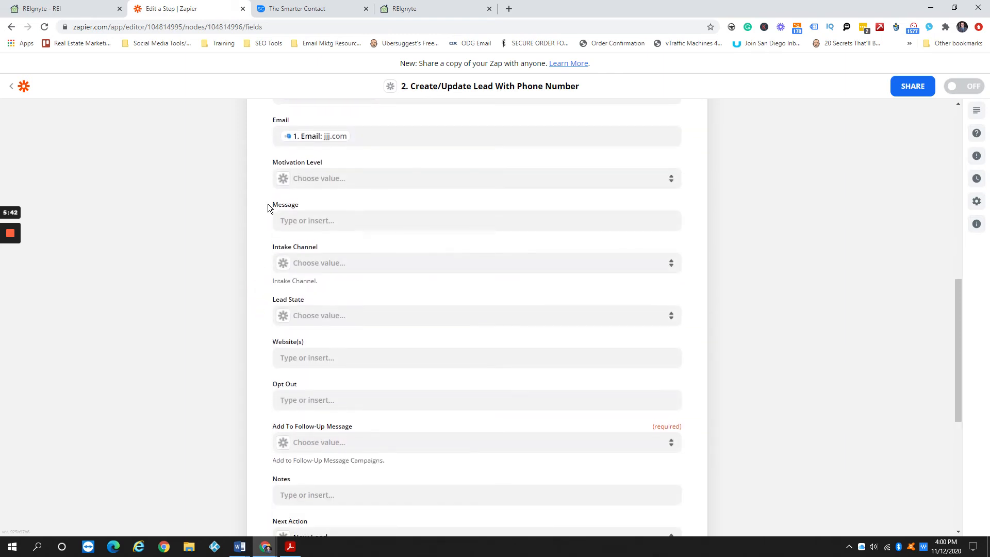
Review the available choices for the lead's Motivation Level without selecting one.
click(355, 179)
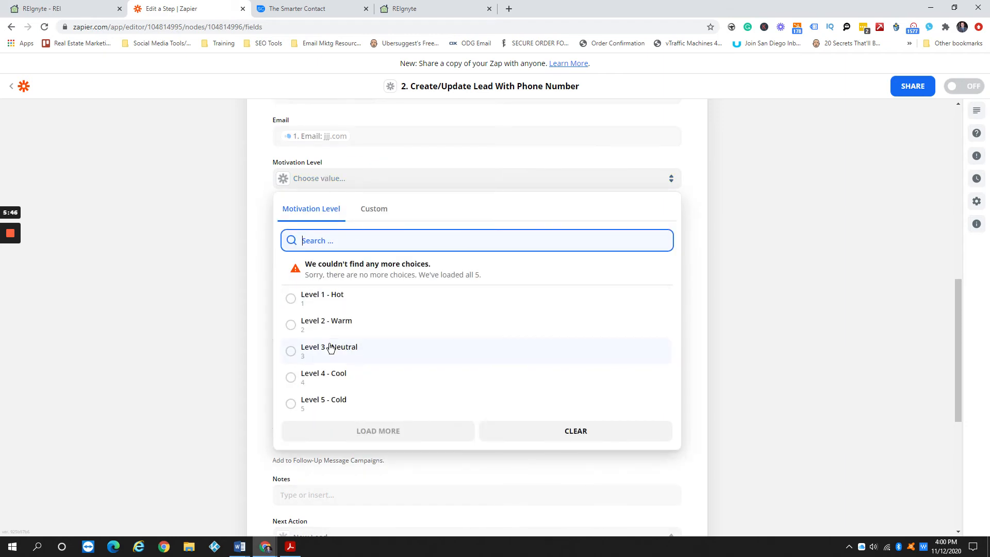
click(258, 287)
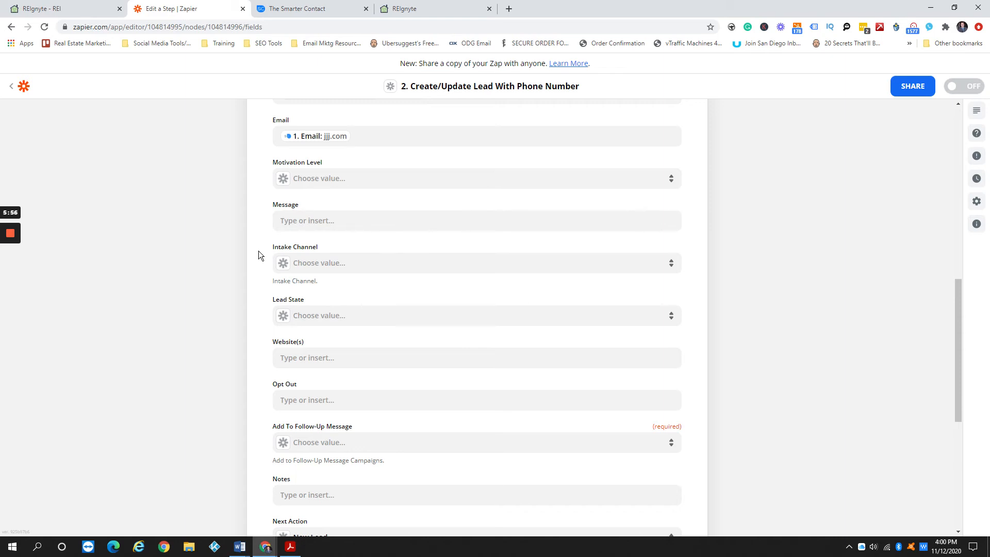
click(323, 180)
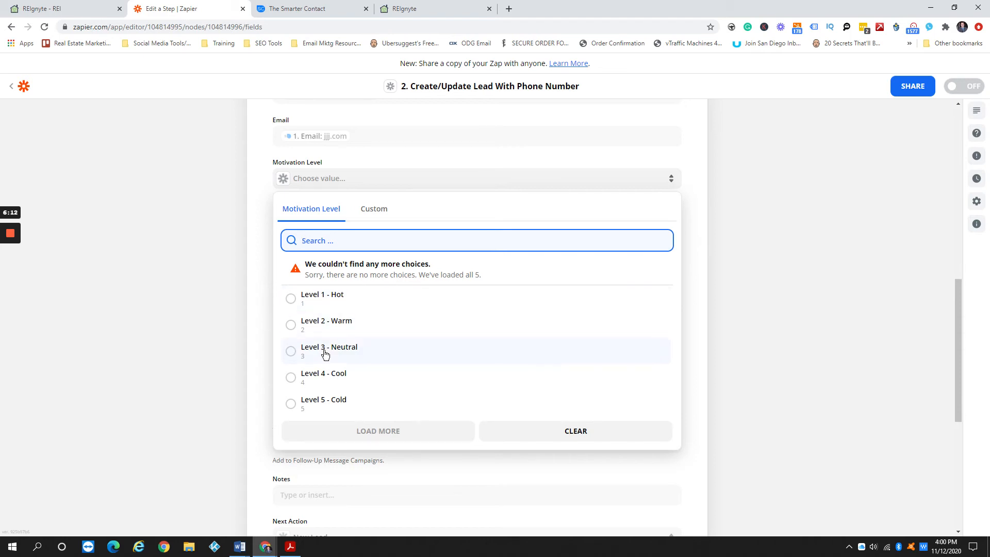
click(263, 311)
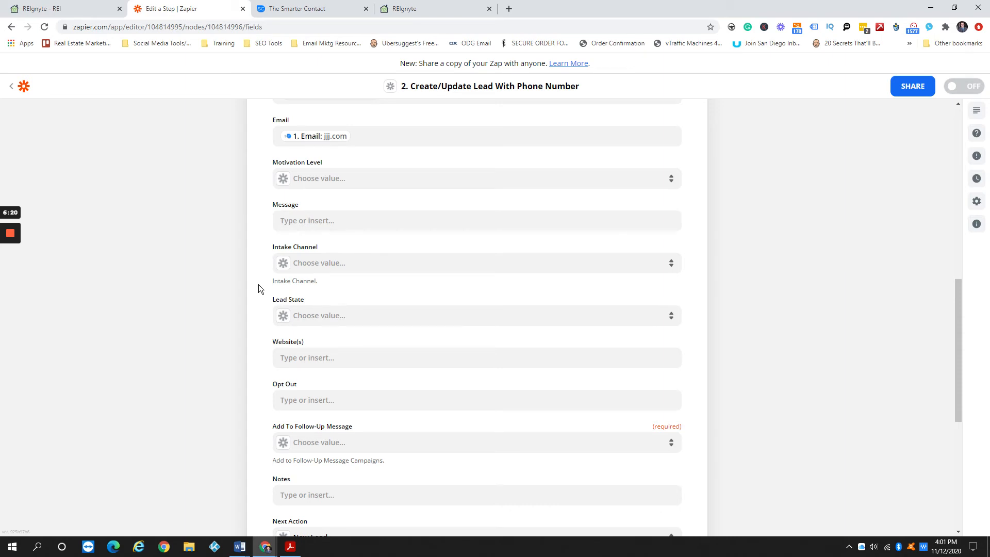
Map the lead's Message field to the trigger's Messages Content data.
scroll(259, 289, down, 1)
click(314, 201)
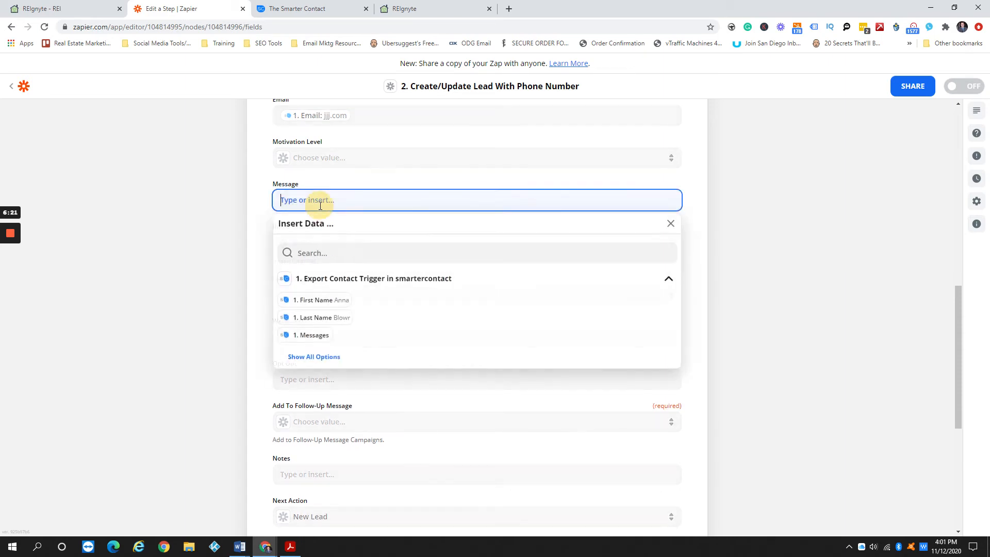
click(320, 356)
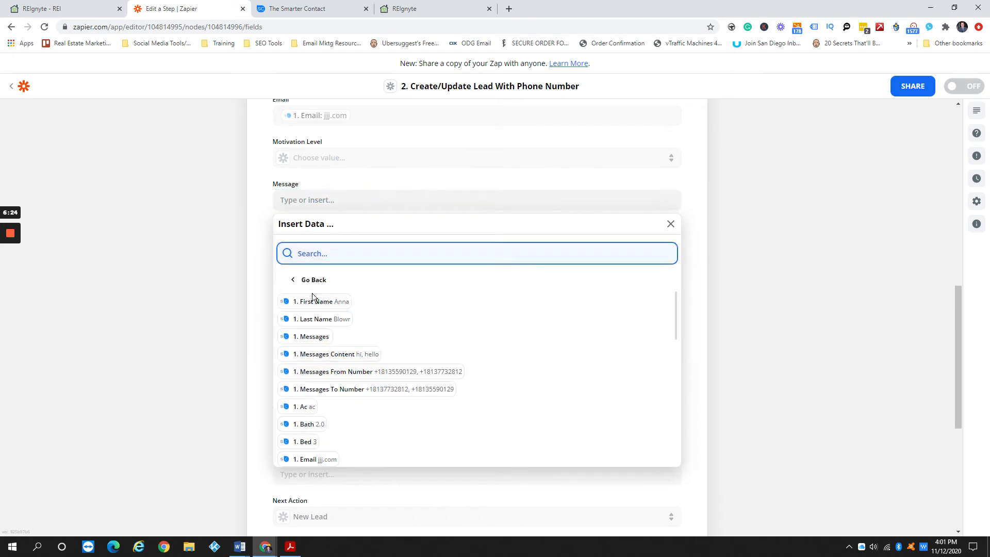
click(349, 360)
click(248, 264)
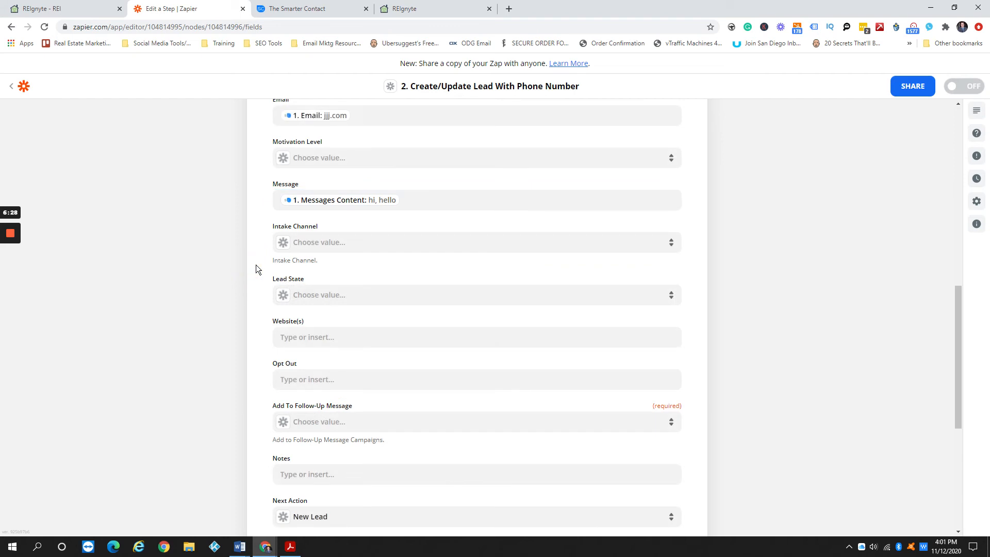
click(440, 200)
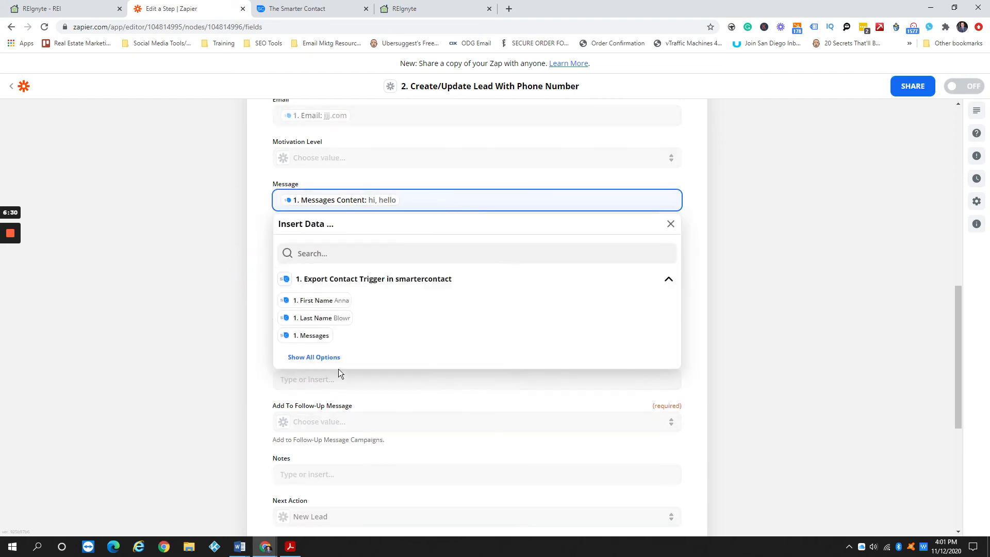
click(328, 356)
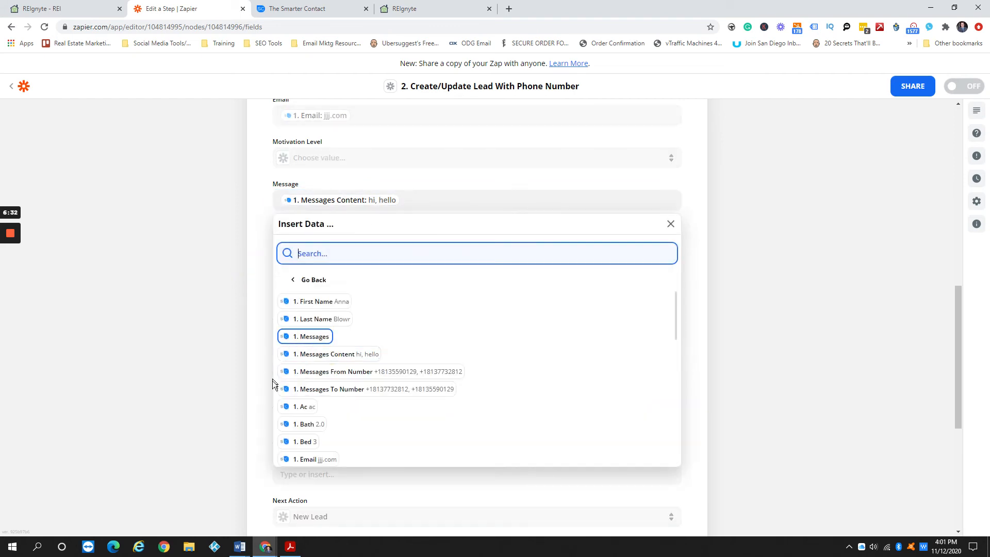
click(253, 283)
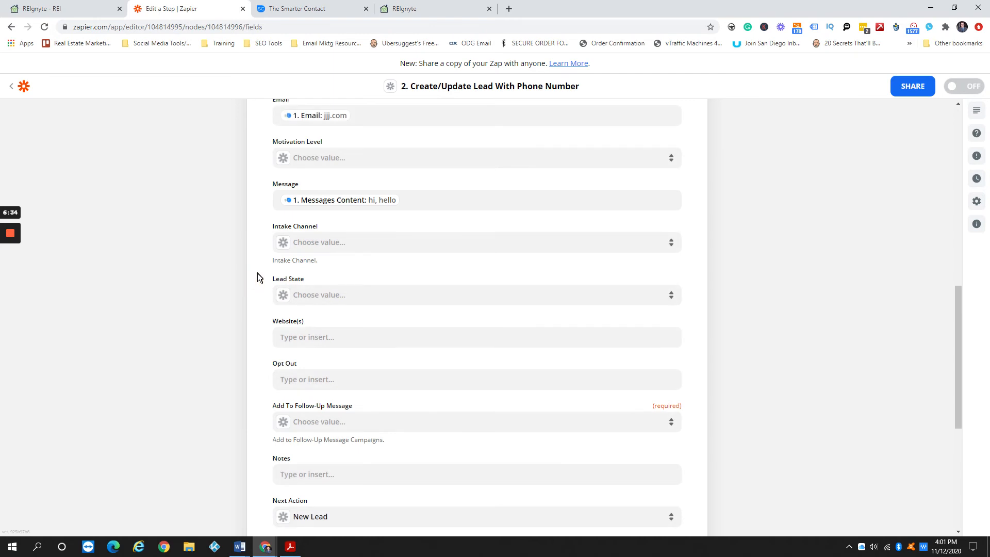
Review the choices offered for the Intake Channel and Lead State fields, leaving both unset.
scroll(255, 268, down, 1)
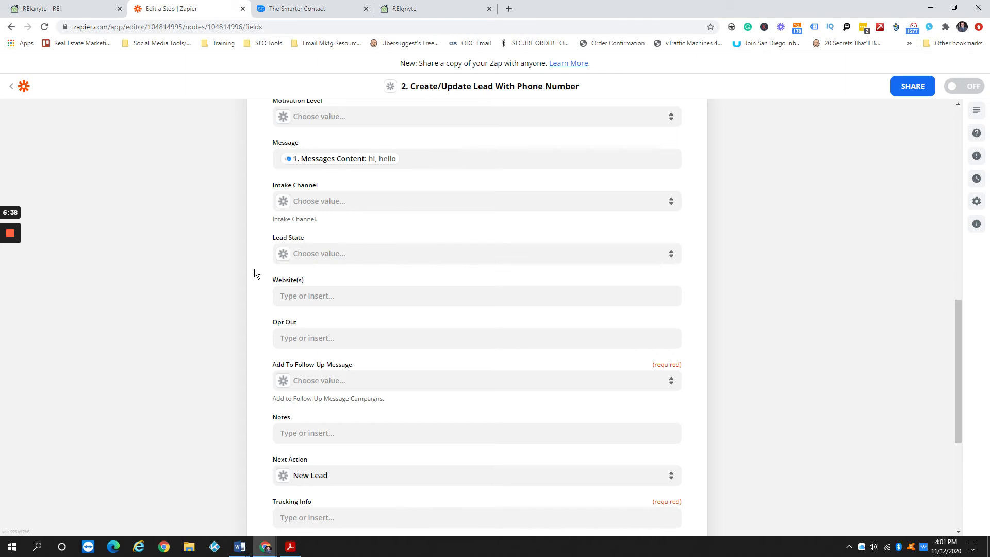
click(326, 205)
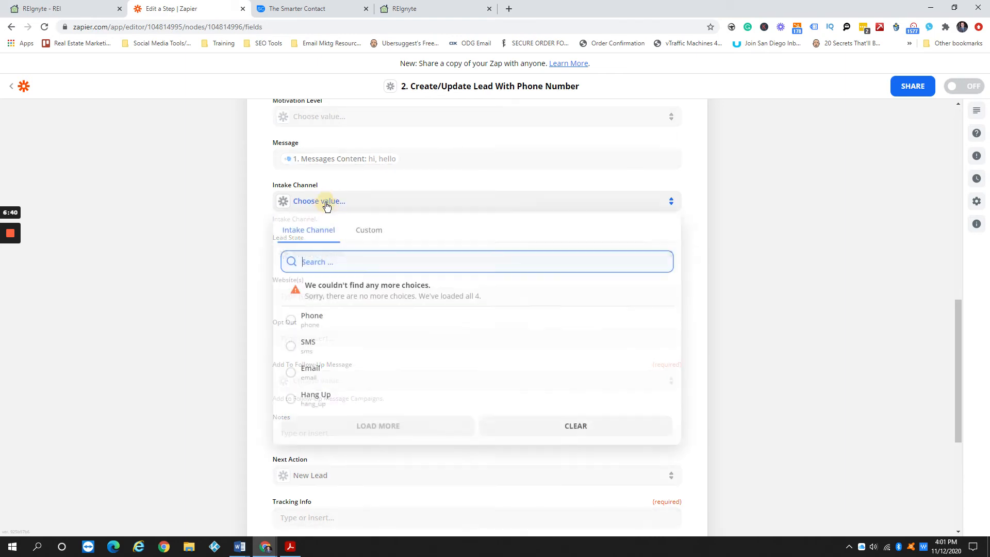
click(261, 213)
scroll(261, 212, down, 1)
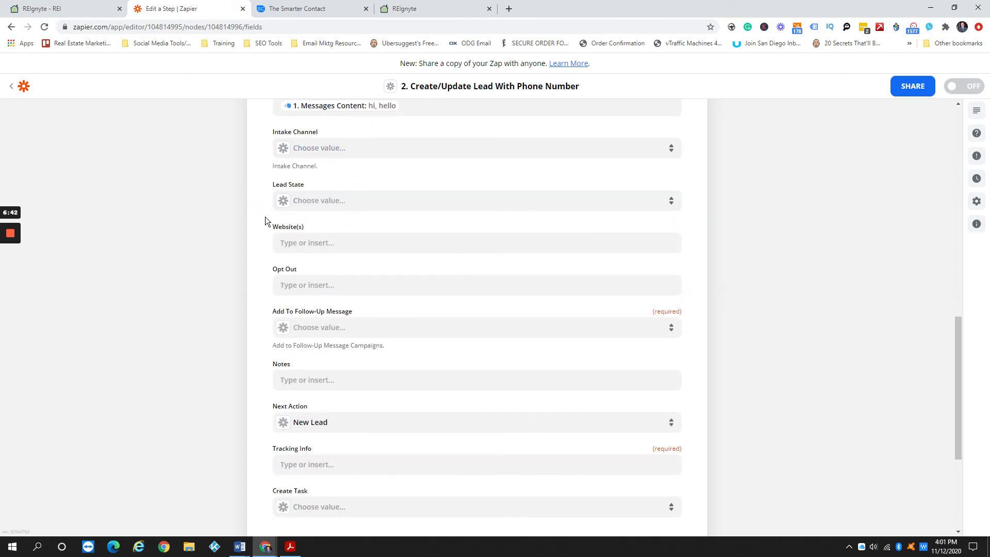
click(312, 199)
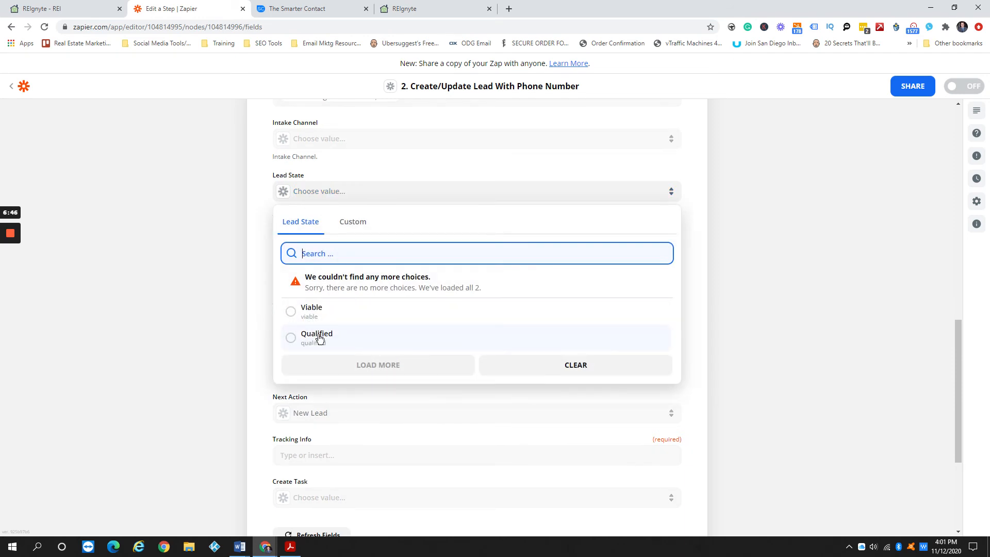
click(255, 241)
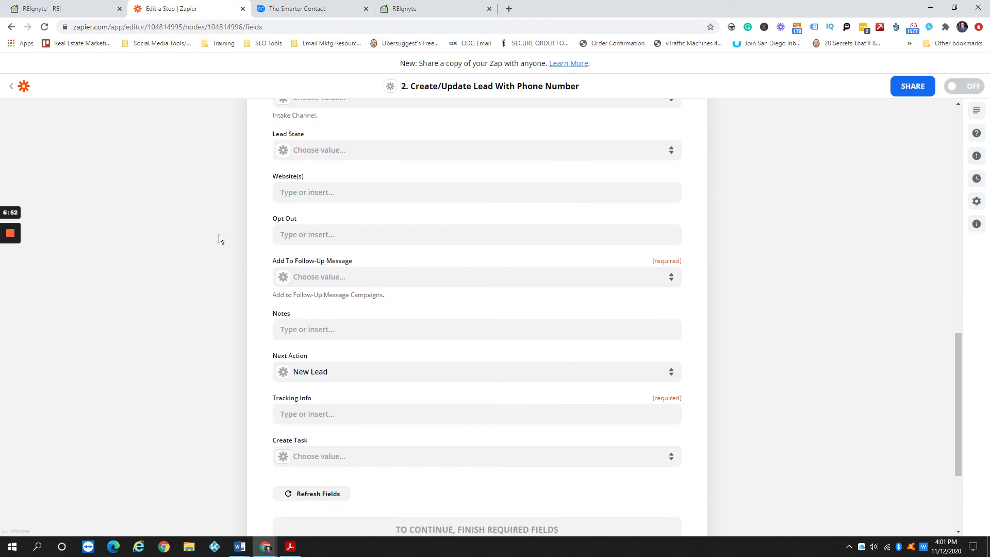
Review the choices offered for Add To Follow-Up Message and Create Task, leaving both unset.
scroll(221, 239, down, 1)
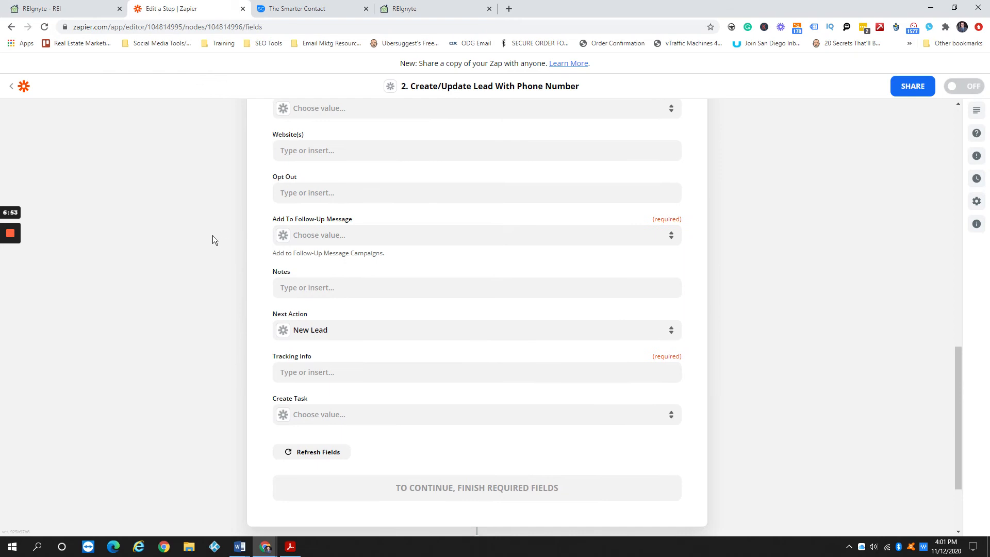
click(320, 236)
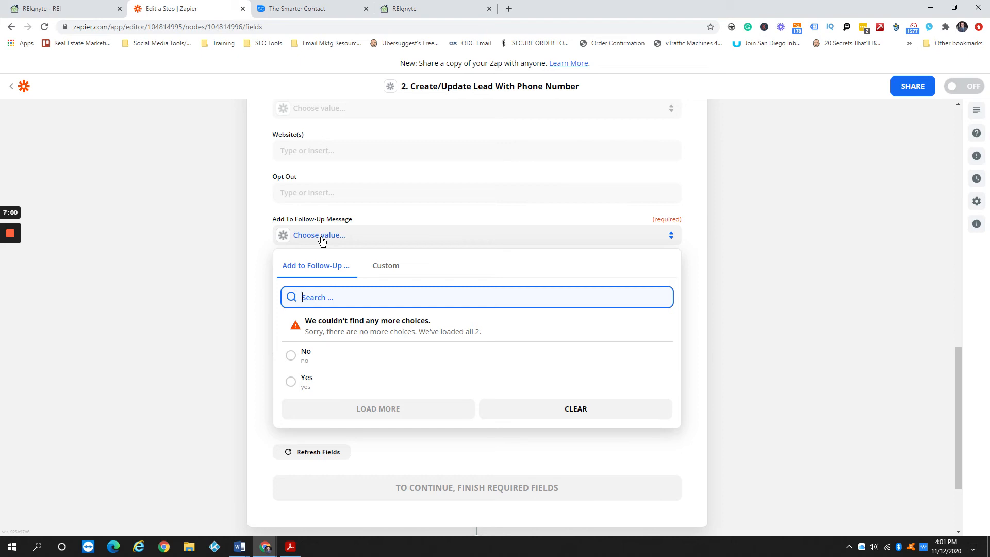
click(261, 237)
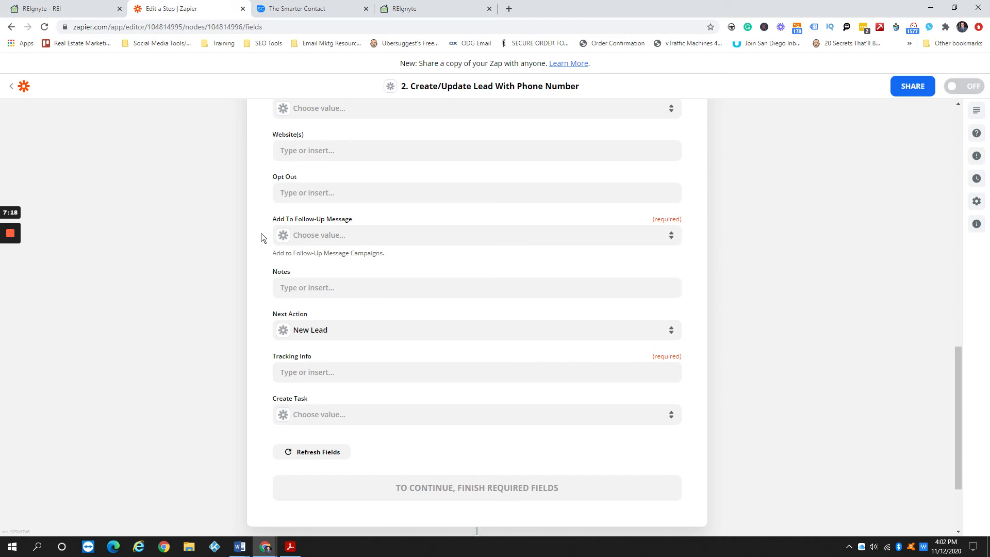
scroll(254, 208, down, 2)
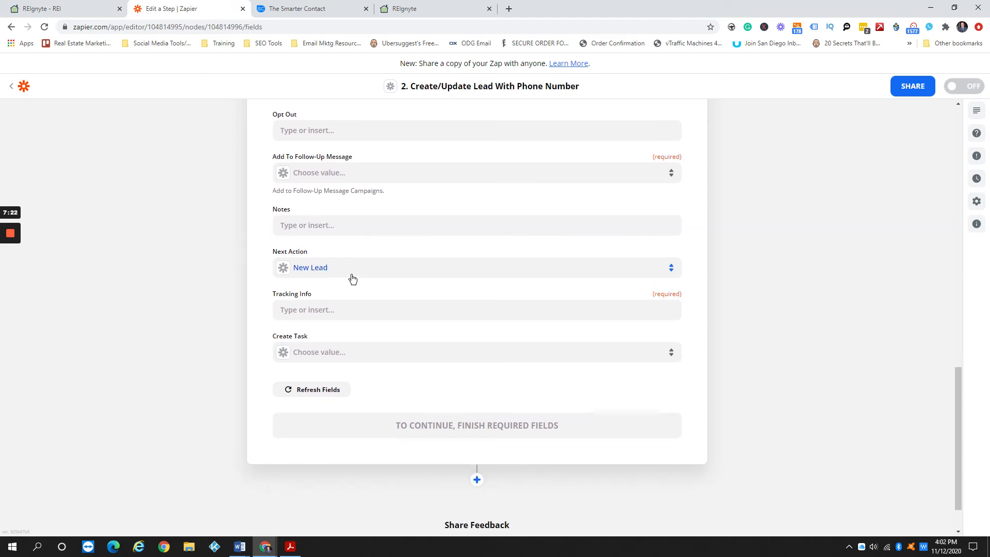
click(327, 355)
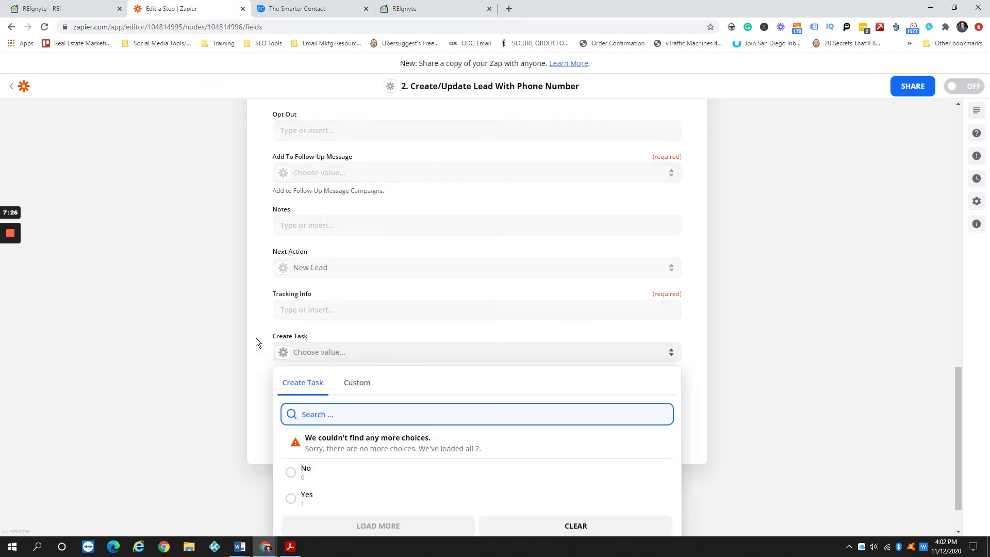
click(256, 339)
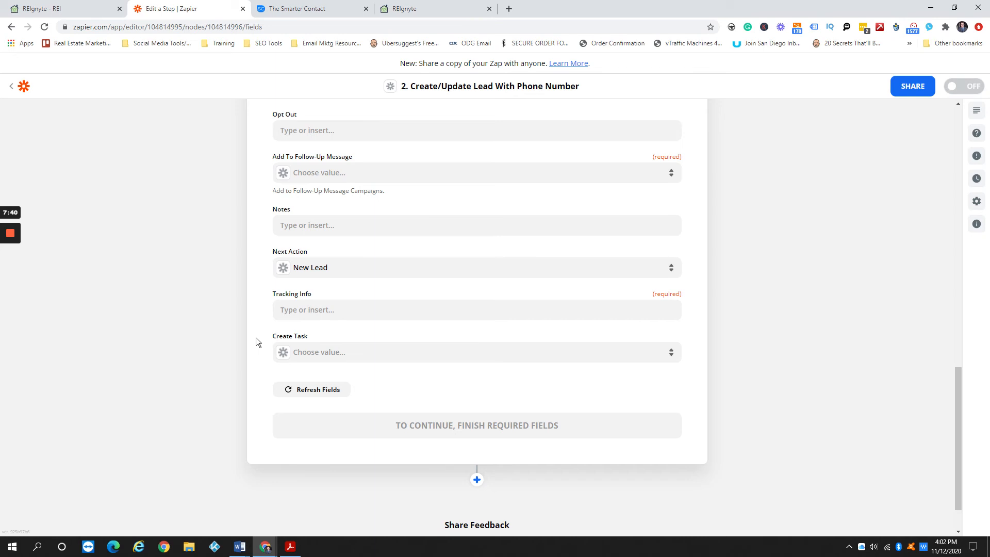
Look through all the trigger data options that could be inserted into the lead's Notes field.
scroll(263, 310, up, 1)
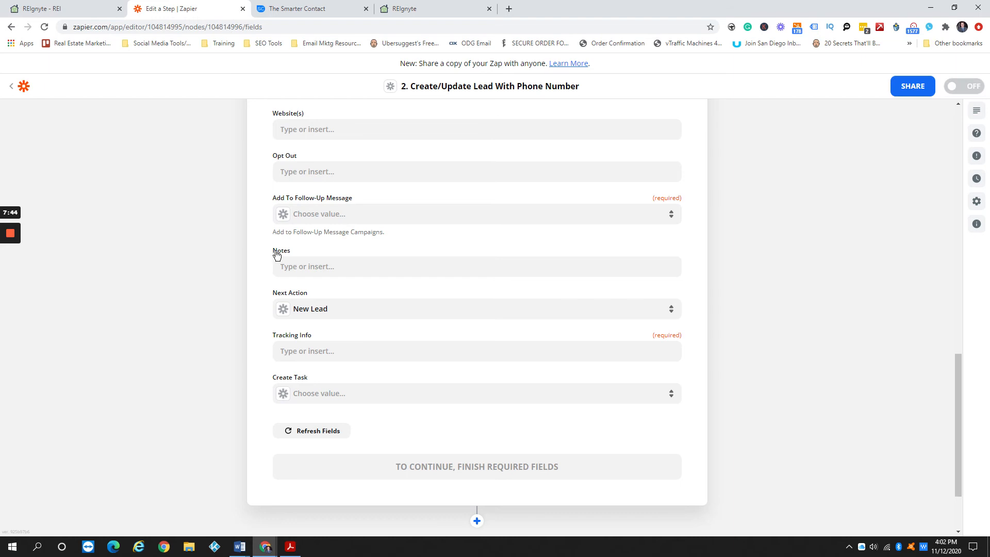
click(319, 273)
click(320, 424)
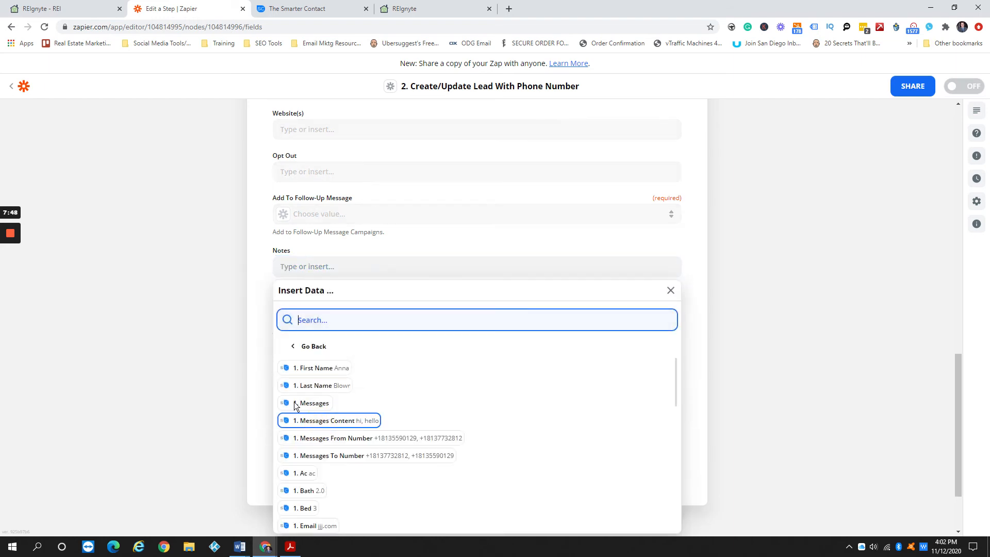
scroll(354, 336, down, 3)
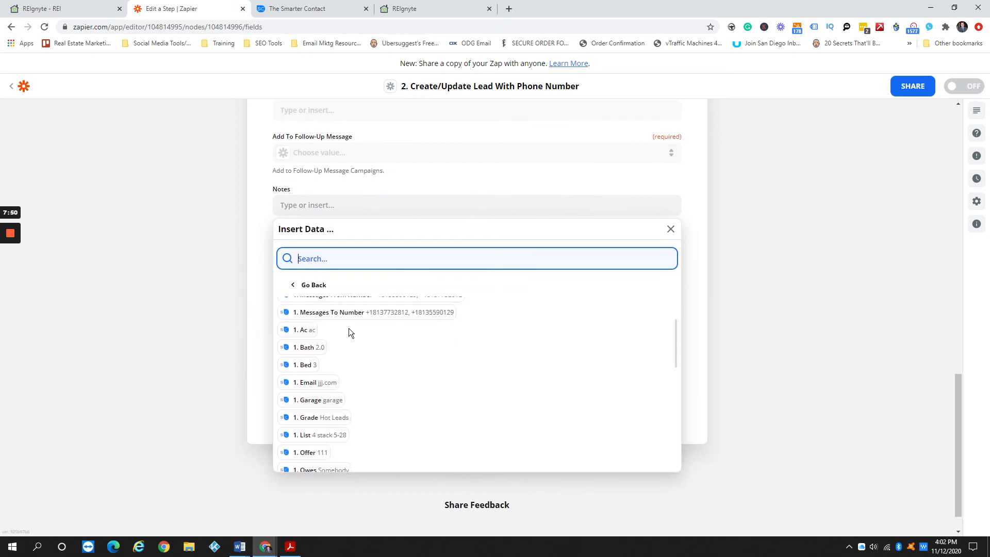
scroll(348, 331, up, 2)
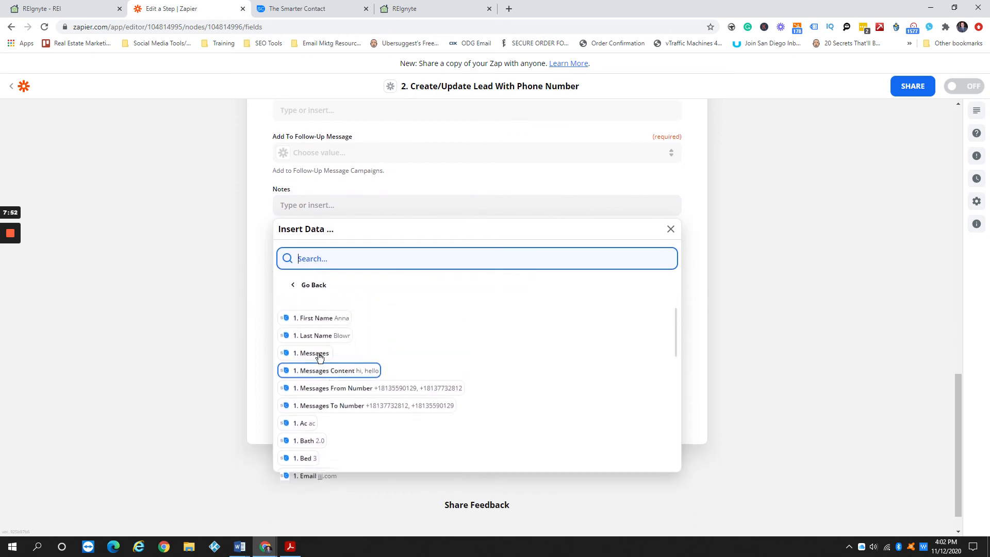
scroll(334, 347, down, 1)
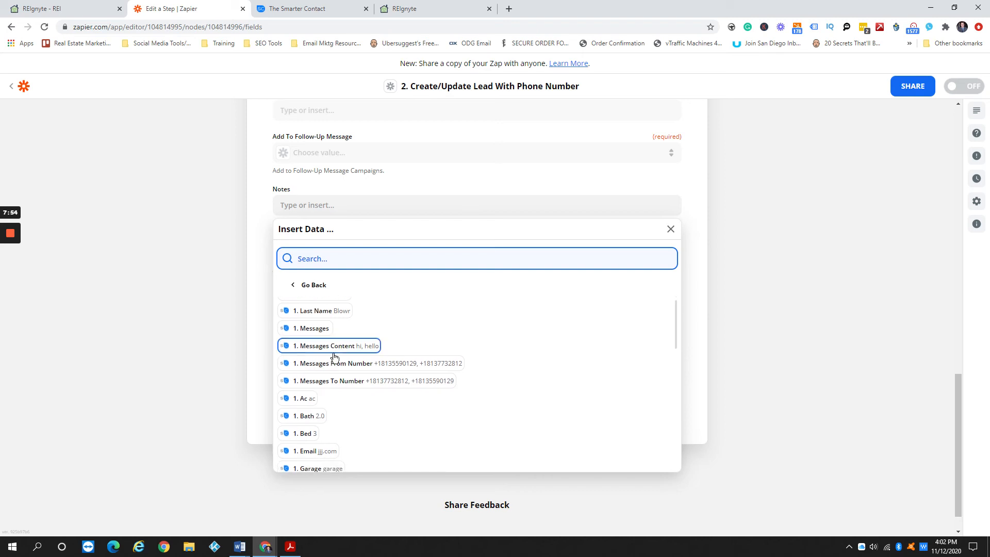
scroll(330, 353, down, 1)
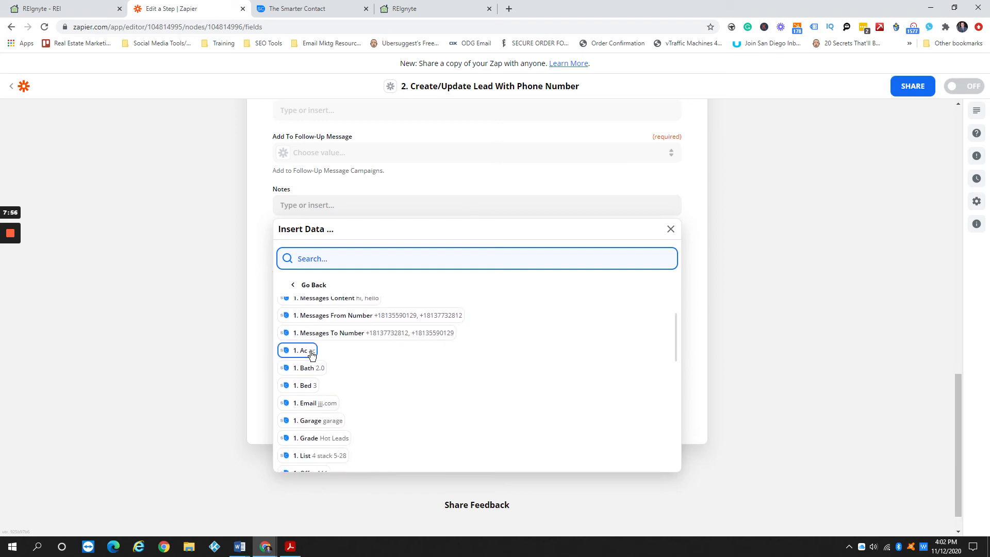
Switch to The Smarter Contact to look through its page, and return to the Notes field in the Zap.
click(312, 9)
scroll(701, 299, down, 2)
click(185, 15)
scroll(321, 261, up, 1)
scroll(317, 262, up, 1)
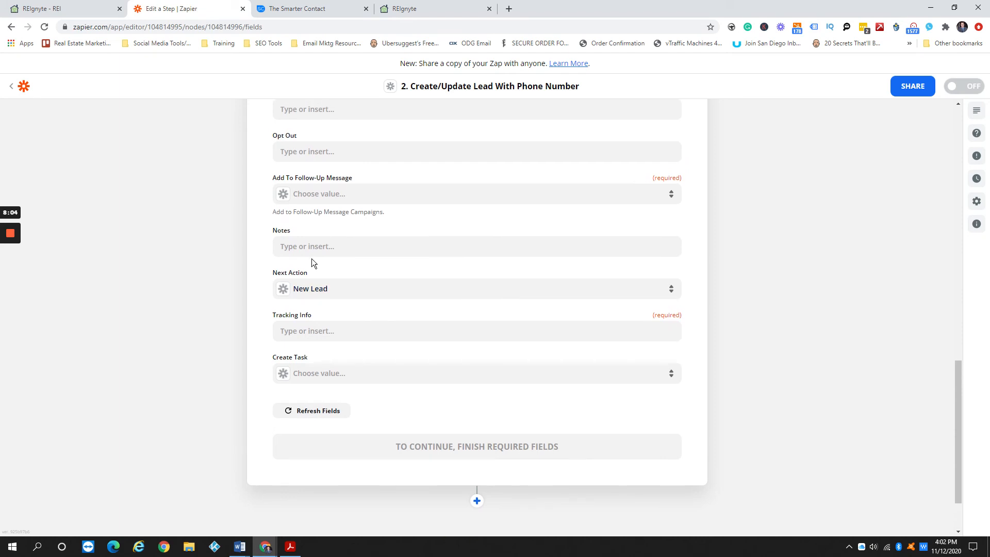
Map the lead's Notes field to the trigger's List data.
click(317, 248)
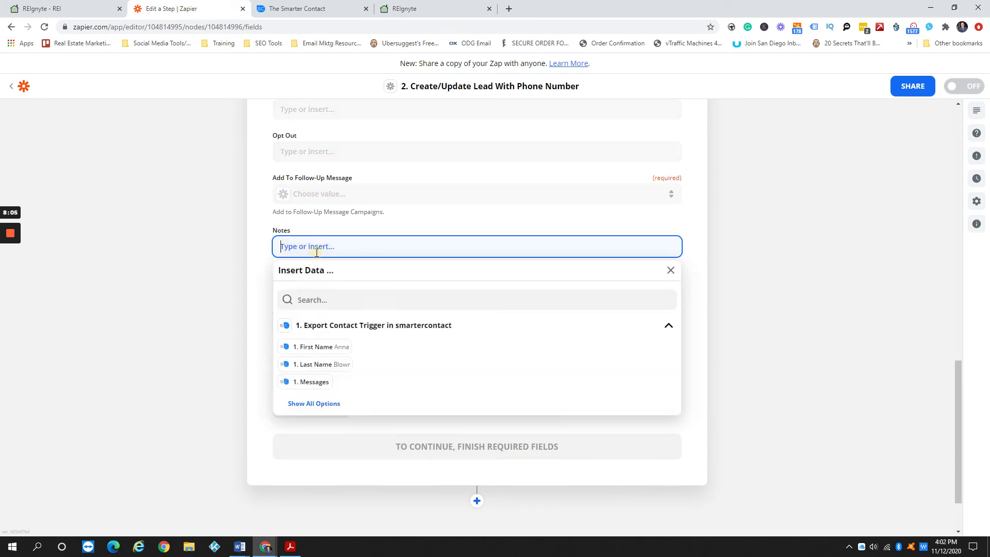
click(326, 402)
scroll(354, 394, down, 2)
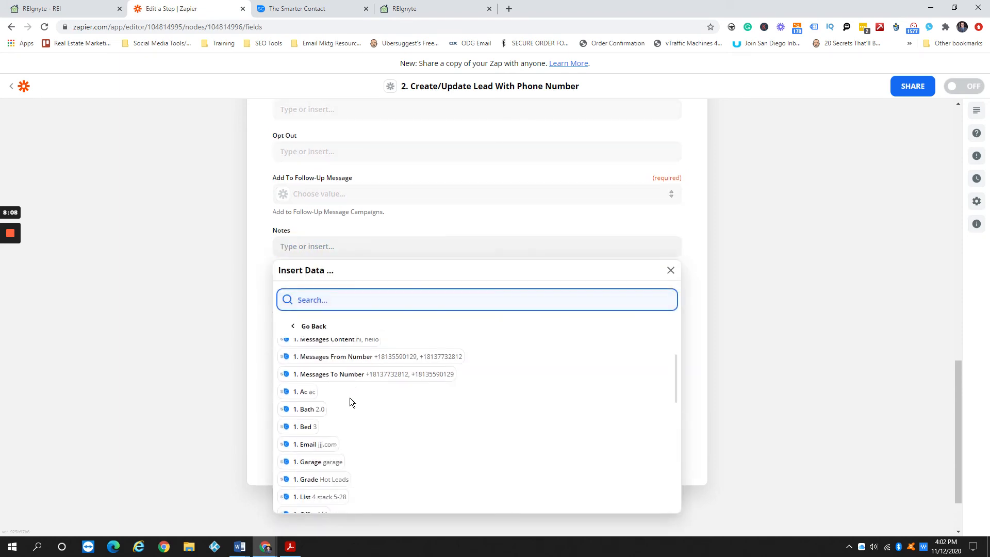
scroll(325, 412, down, 3)
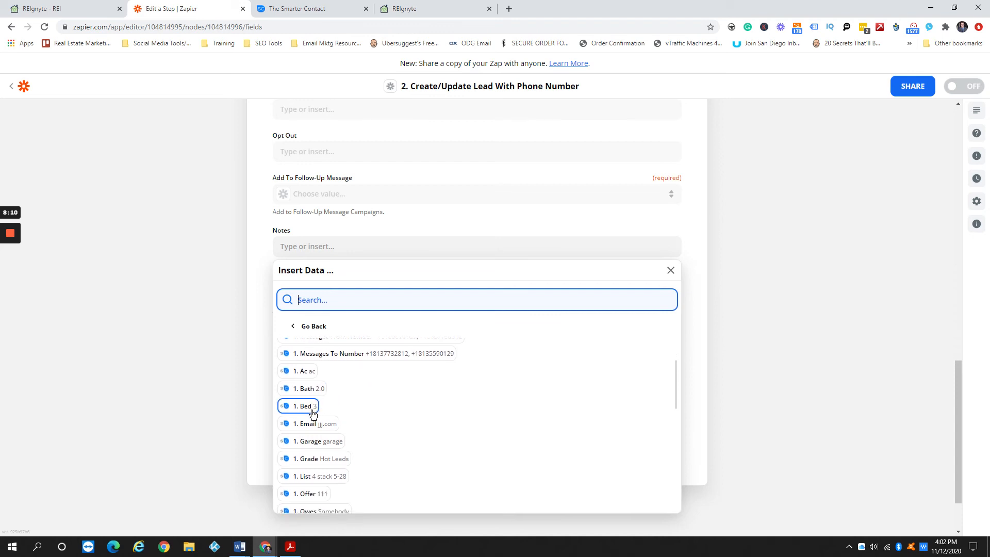
scroll(332, 397, down, 2)
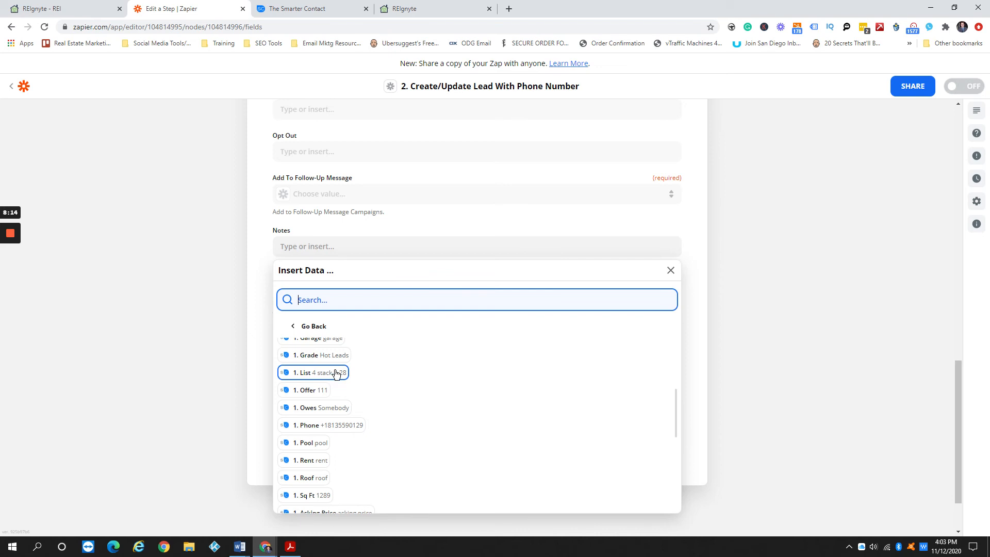
click(335, 373)
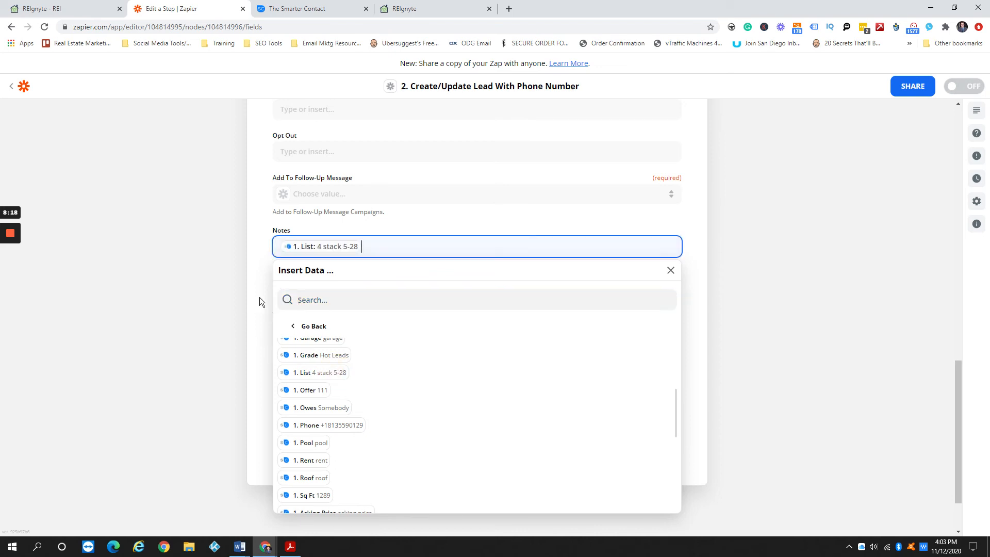
Add the trigger's Campaign and Other Notes data to the lead's Notes field after the List data.
scroll(342, 386, down, 3)
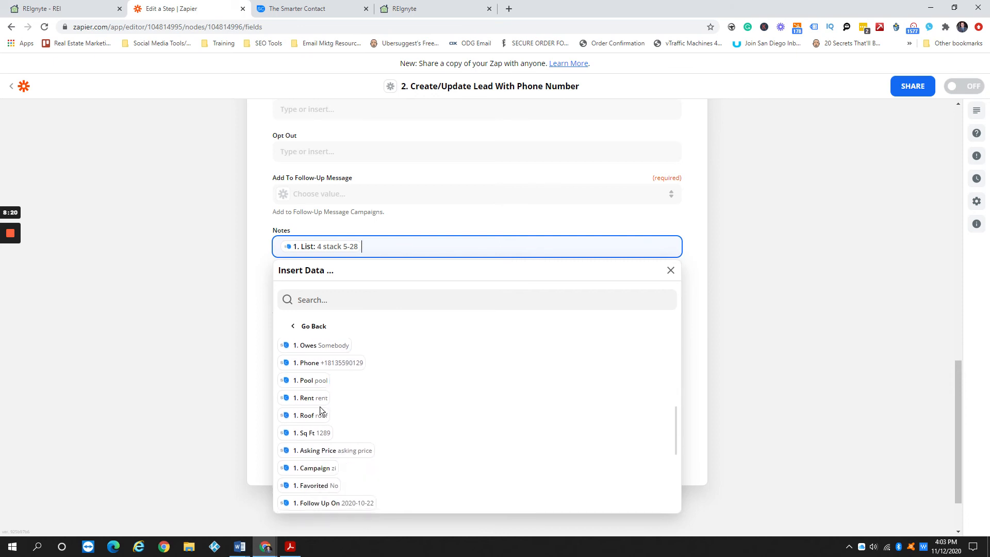
scroll(319, 405, down, 2)
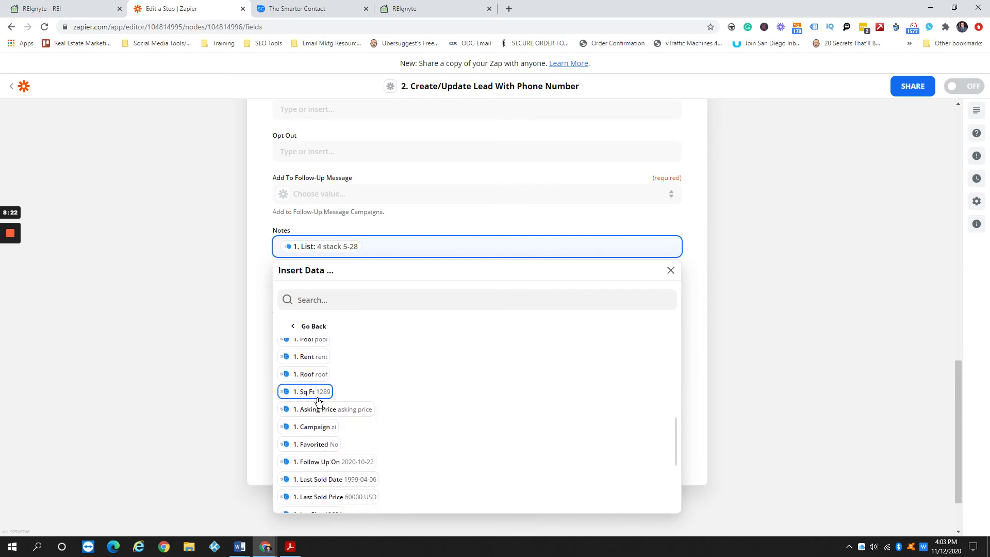
scroll(327, 408, down, 2)
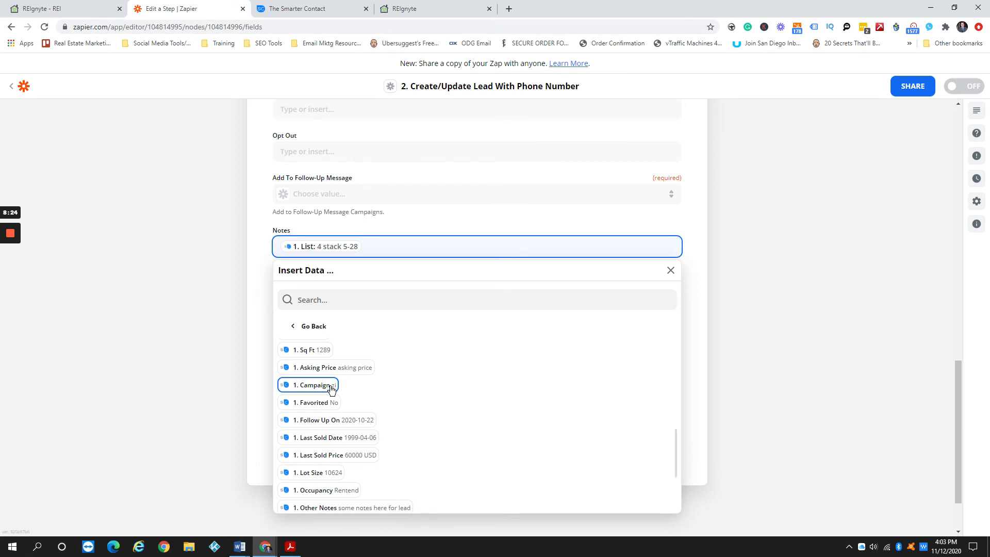
click(331, 388)
scroll(338, 416, down, 2)
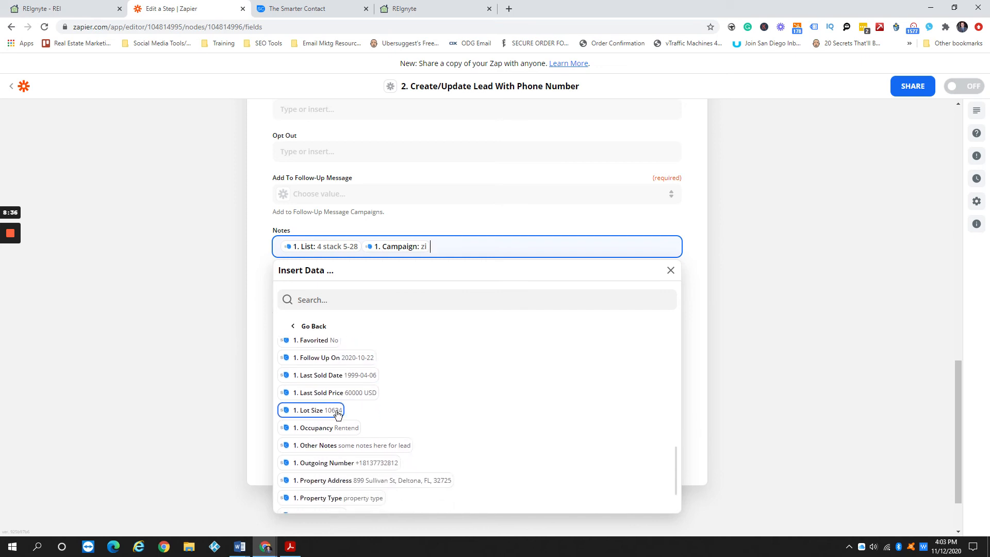
click(343, 446)
Switch to The Smarter Contact to examine the contact's property fields down to Other Notes, and return to the Zap.
click(297, 9)
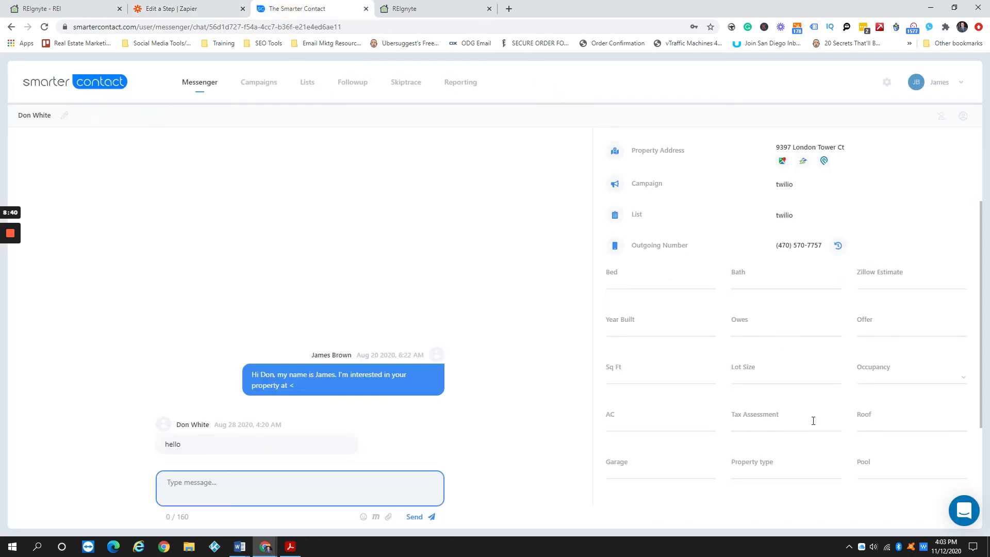
scroll(721, 435, down, 3)
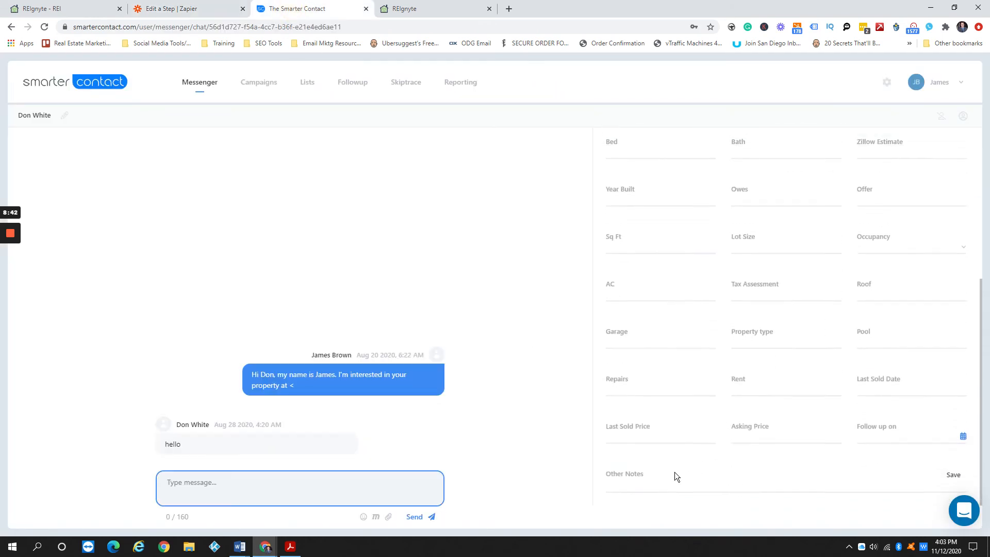
click(190, 10)
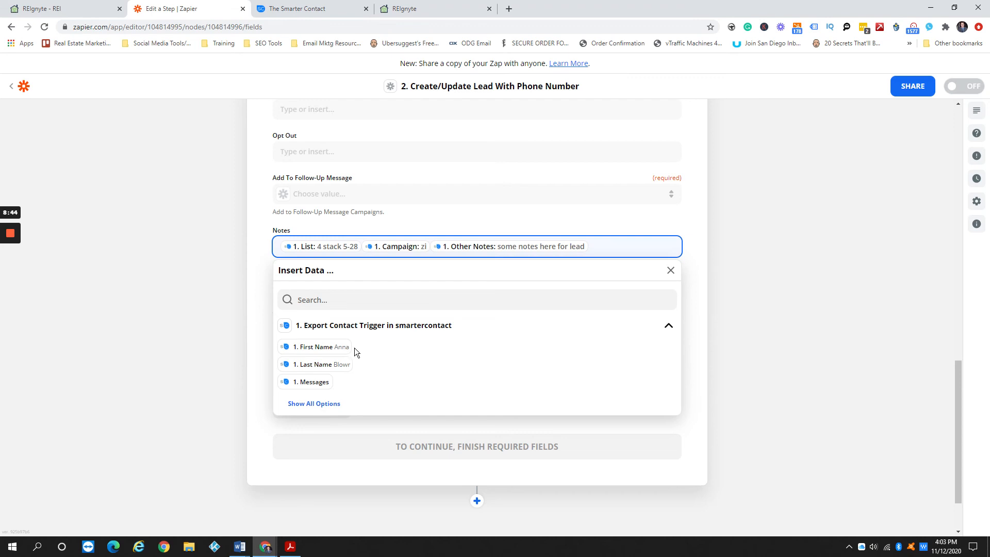
Add the trigger's Zillow Estimate data to the end of the lead's Notes field.
click(316, 404)
scroll(409, 346, down, 3)
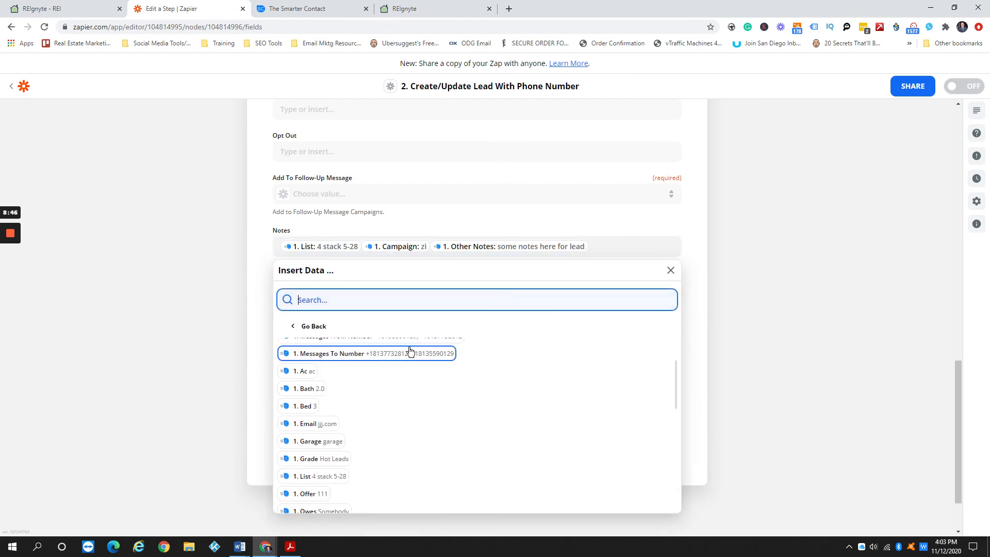
scroll(409, 350, down, 10)
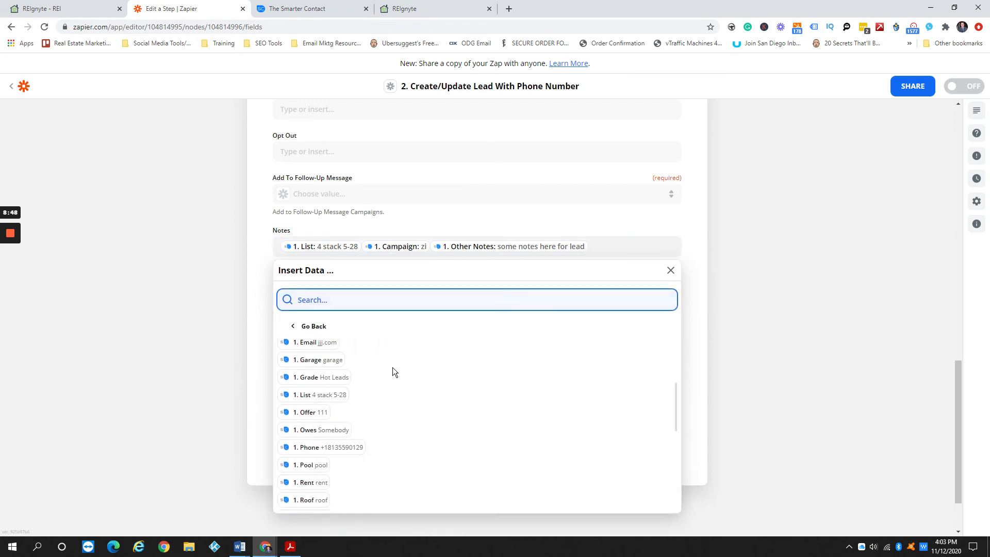
scroll(366, 394, down, 2)
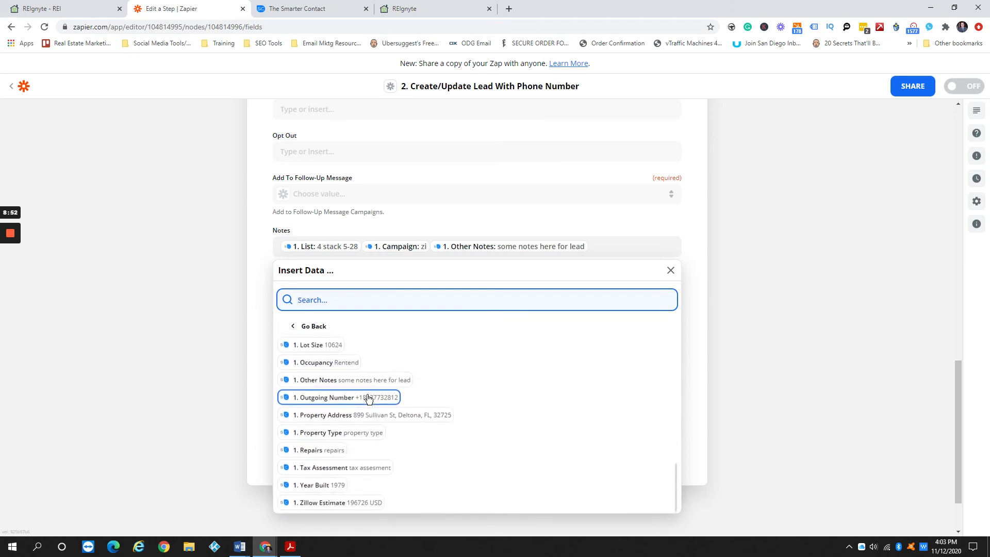
click(324, 509)
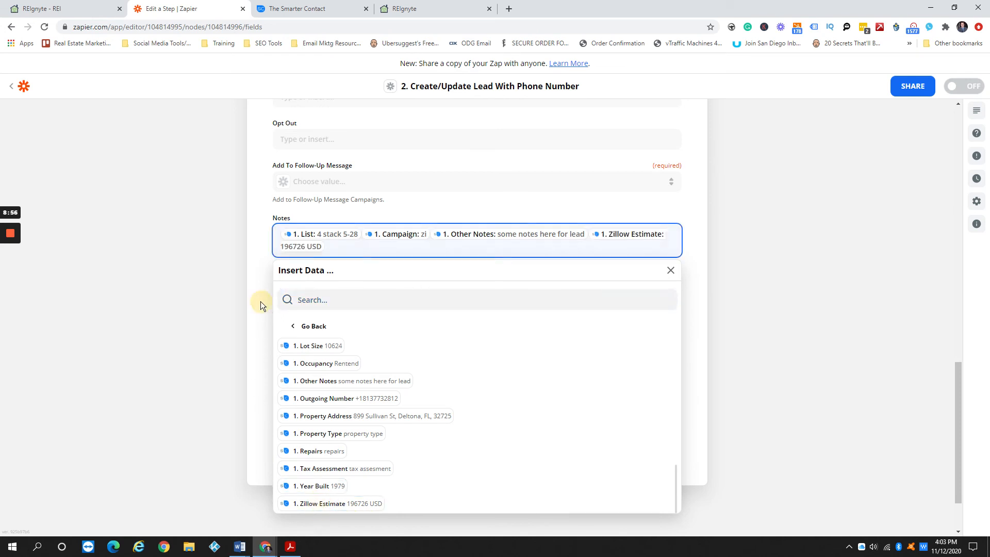
click(261, 301)
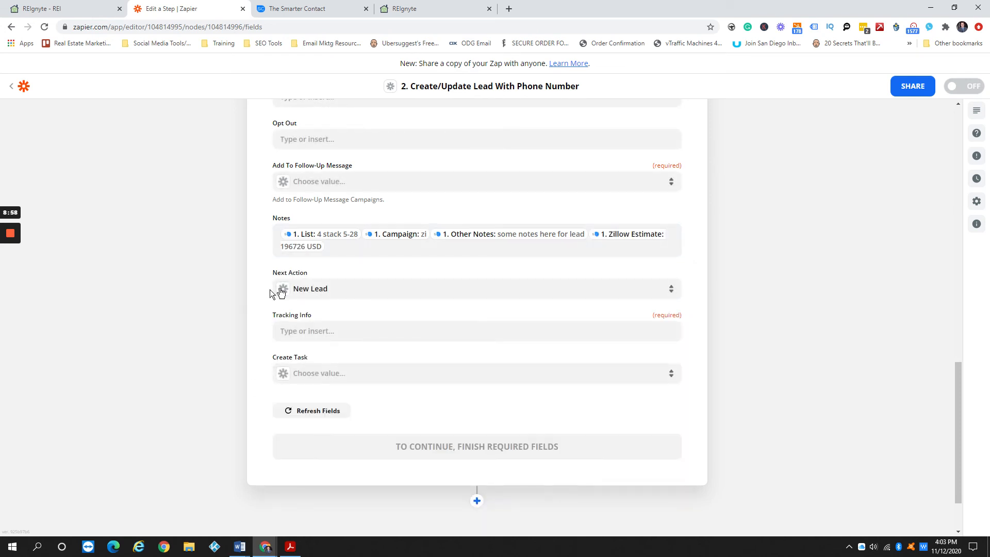
Map the lead's required Tracking Info field to the trigger's First Name data.
click(336, 333)
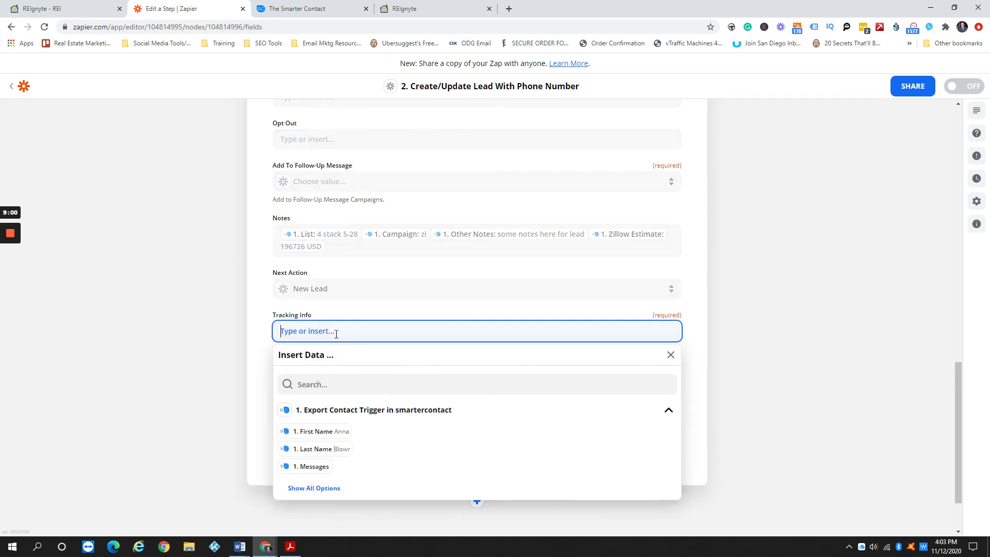
click(315, 430)
click(253, 341)
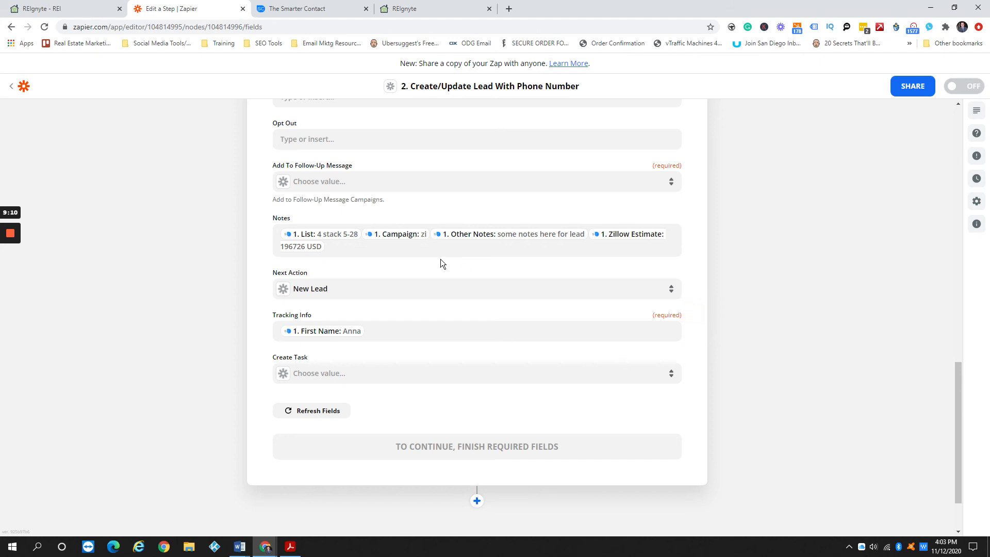
Set the lead's required Add To Follow-Up Message field to No.
scroll(268, 223, up, 1)
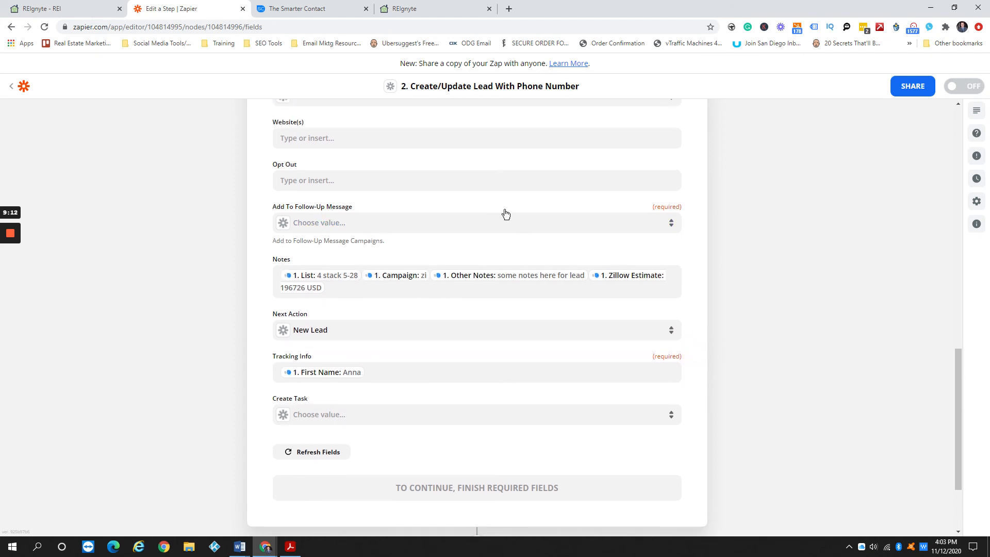
click(386, 226)
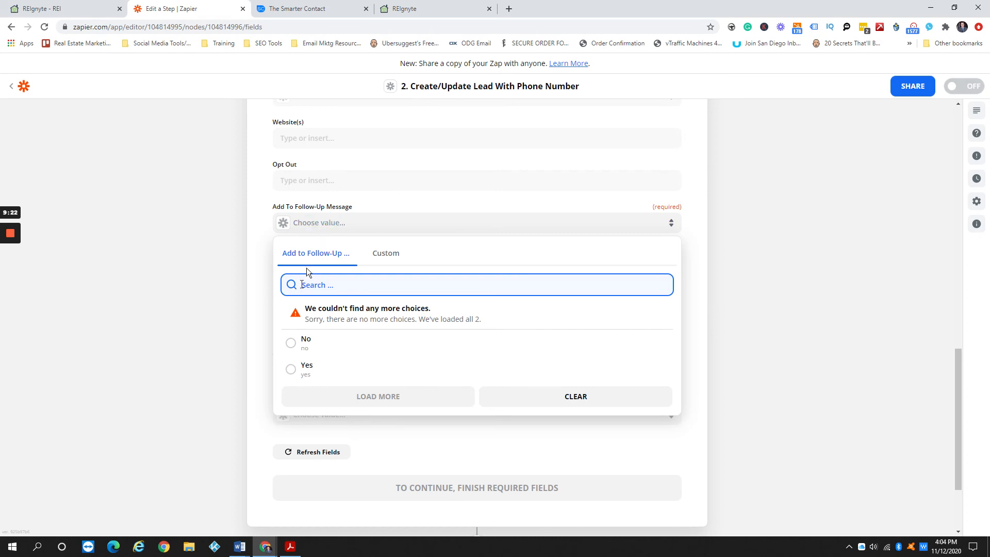
click(304, 344)
scroll(261, 290, down, 2)
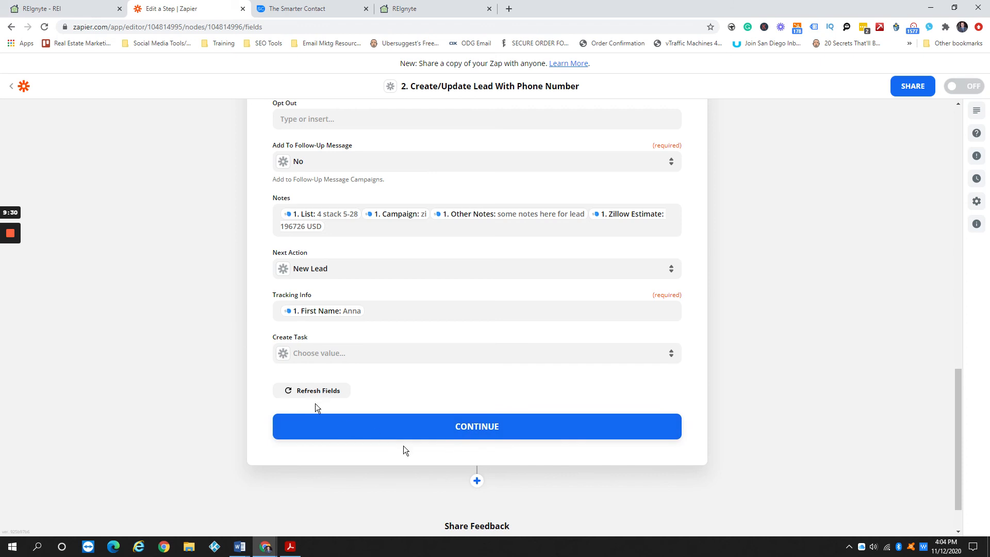
Finish customizing the lead, send a test lead to InvestorPO and review the test result.
click(508, 430)
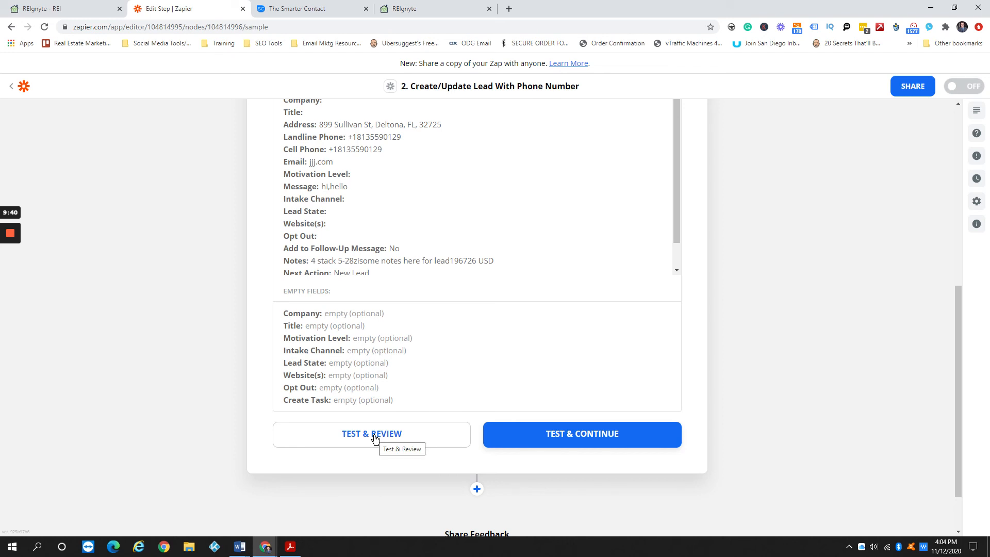
click(375, 437)
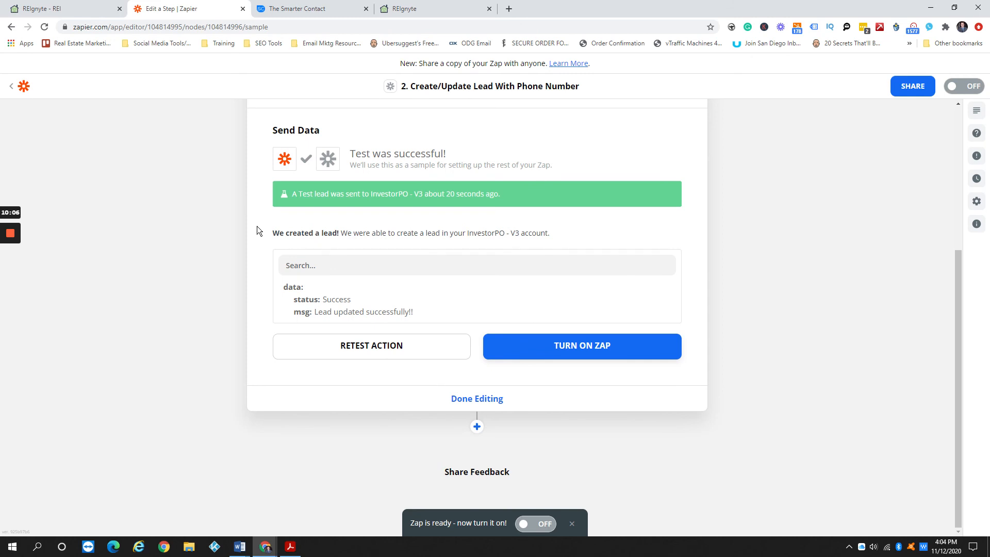
scroll(256, 229, up, 4)
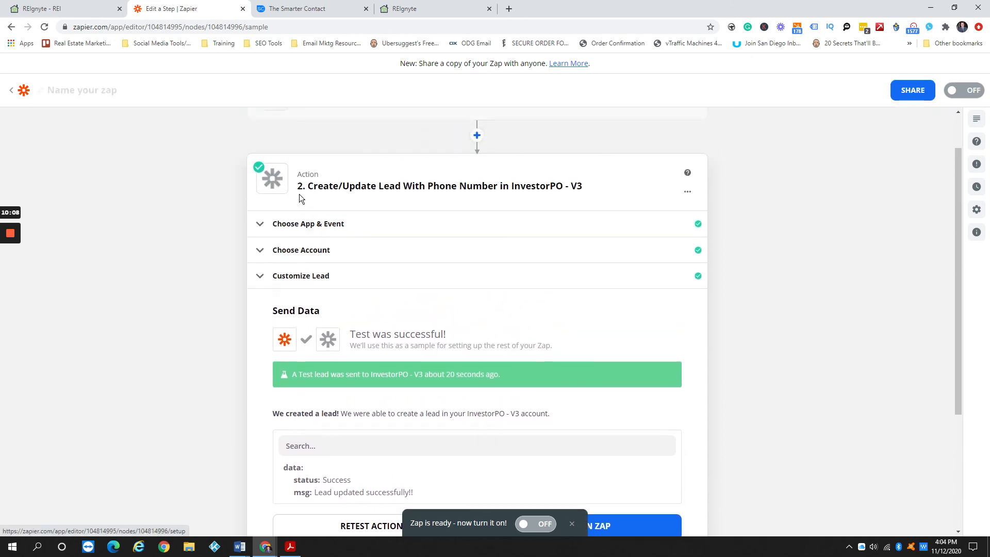
scroll(285, 200, up, 1)
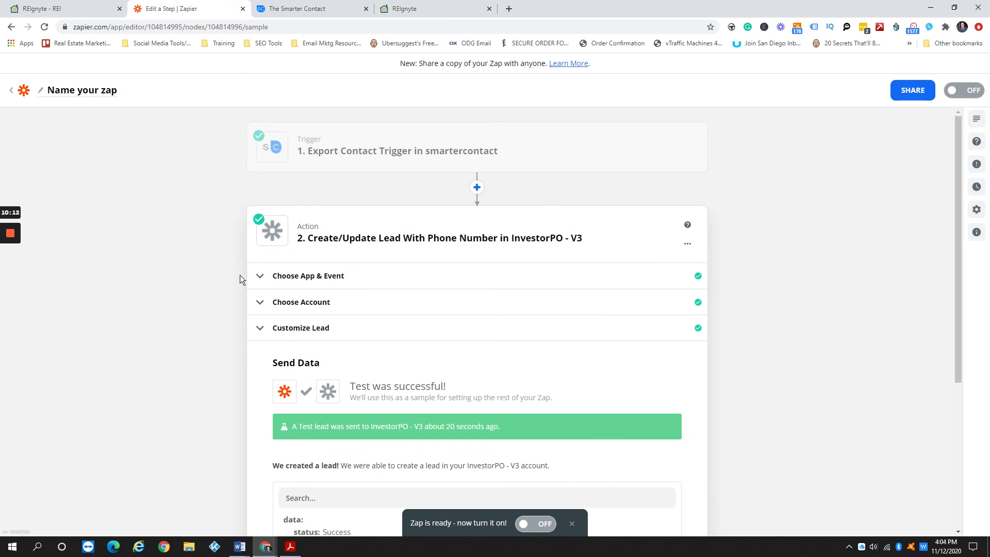
Switch to the InvestorPO leads page and reload it to check for the test lead.
click(71, 9)
click(44, 27)
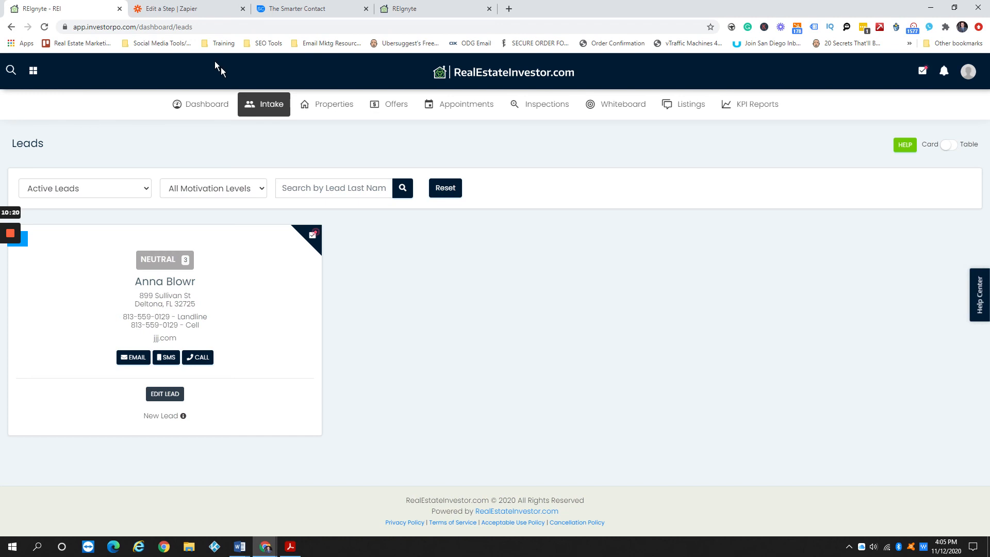
click(191, 13)
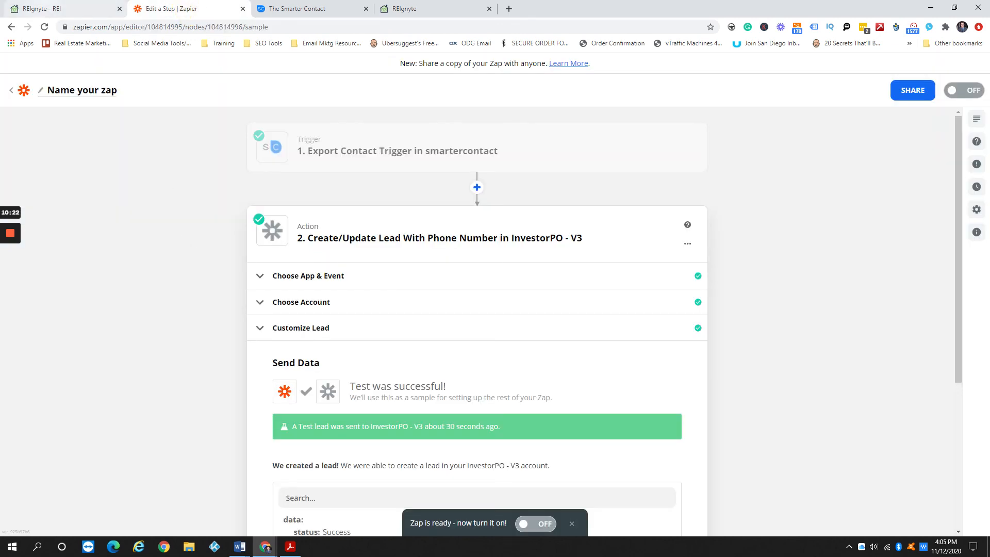
click(46, 9)
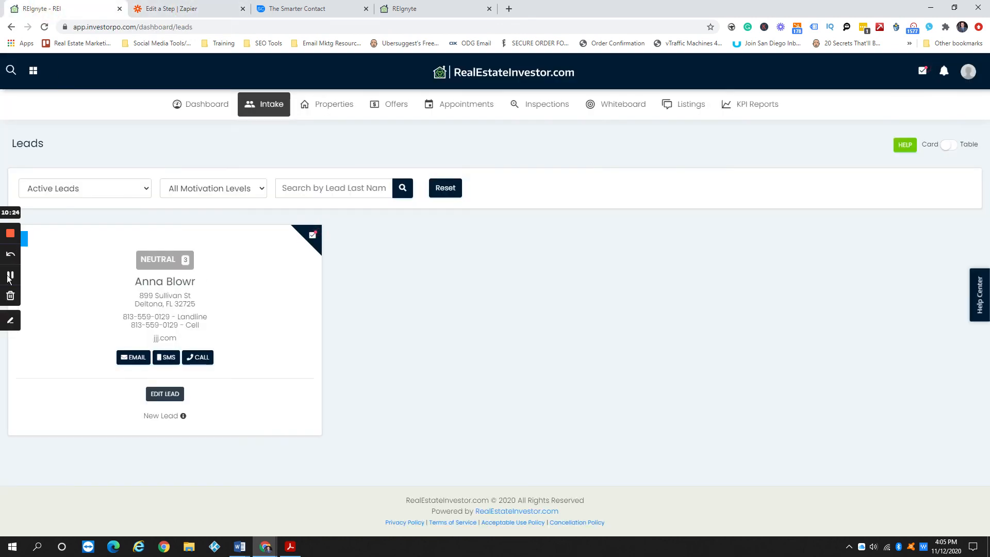
click(9, 275)
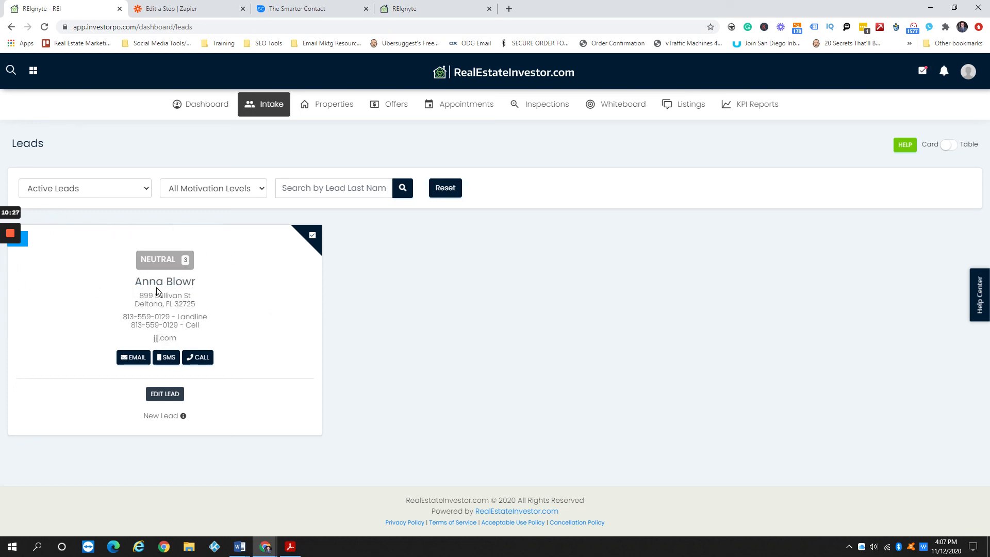
Compare the Zap's test result with the lead's card on the InvestorPO leads page.
click(173, 9)
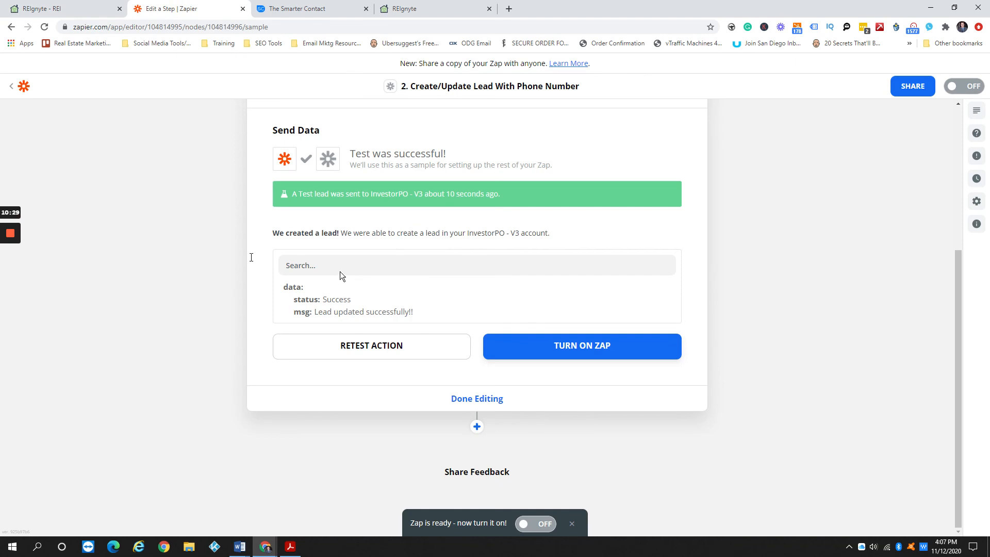
click(47, 9)
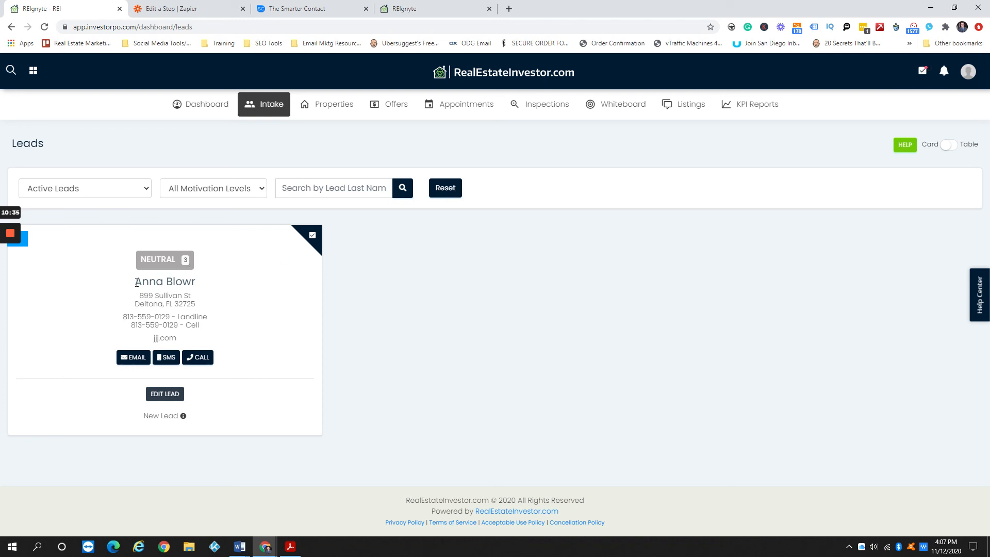
drag(136, 283, 217, 275)
click(220, 282)
click(160, 16)
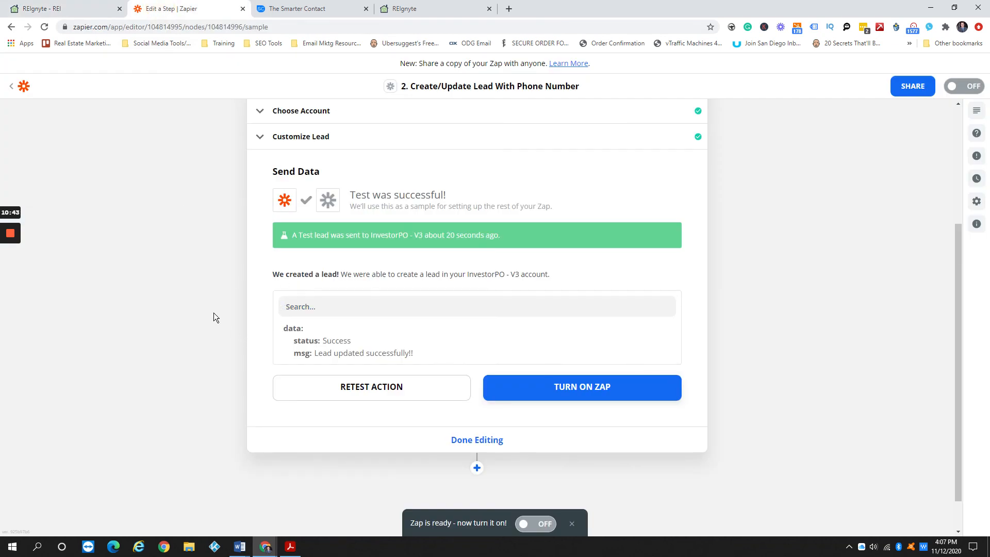
click(59, 10)
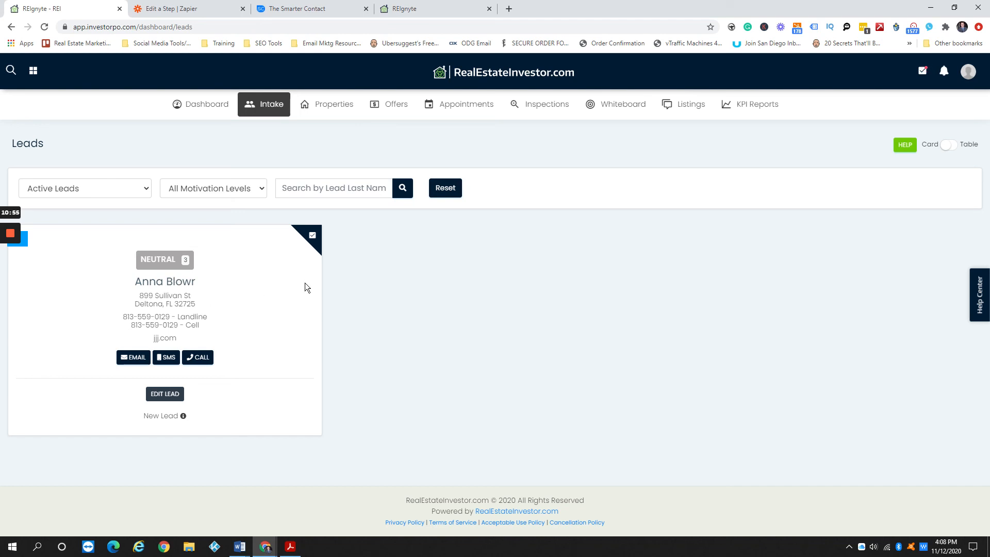
click(177, 9)
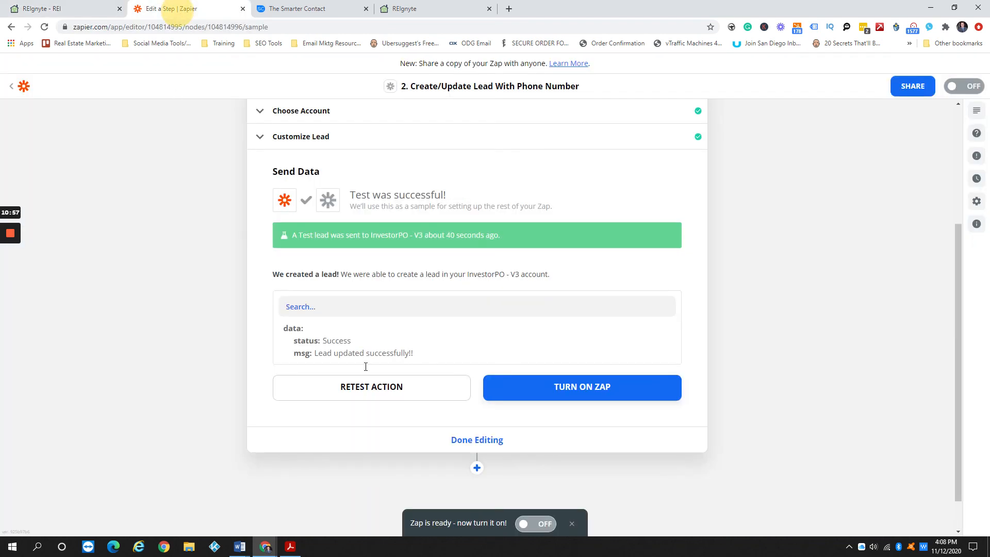
Name the Zap "SC > IPO New Lead".
scroll(230, 303, up, 4)
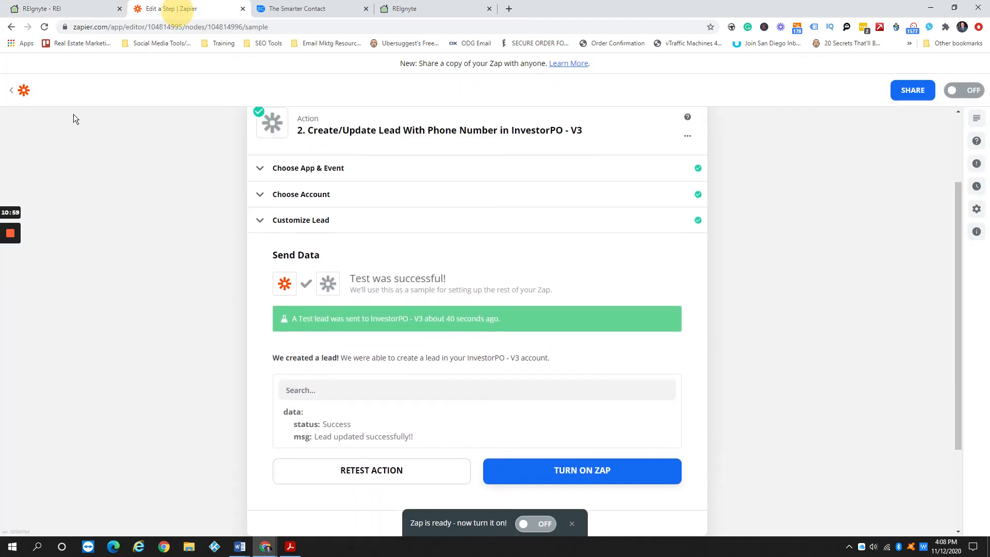
click(68, 92)
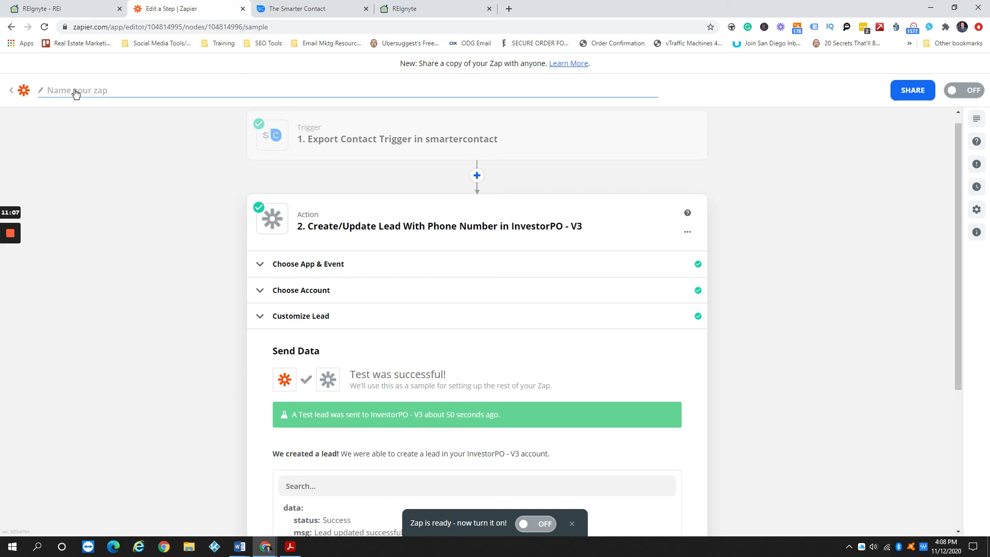
text(SC > IPO)
click(110, 134)
click(86, 91)
click(96, 92)
text(New Lead)
click(114, 221)
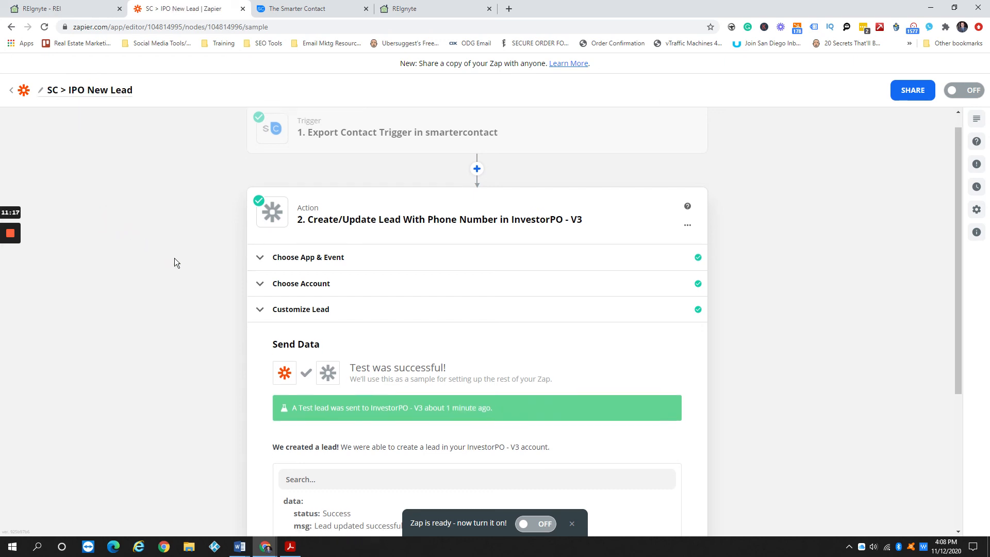
Turn on the Zap from the tested Create/Update Lead With Phone Number action.
scroll(174, 258, down, 5)
click(548, 345)
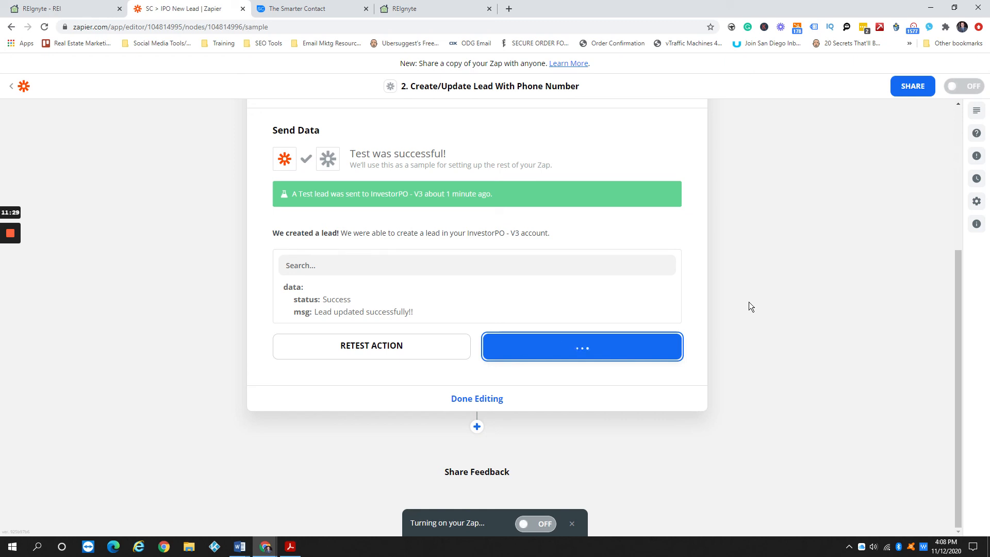
mouse_move(17, 250)
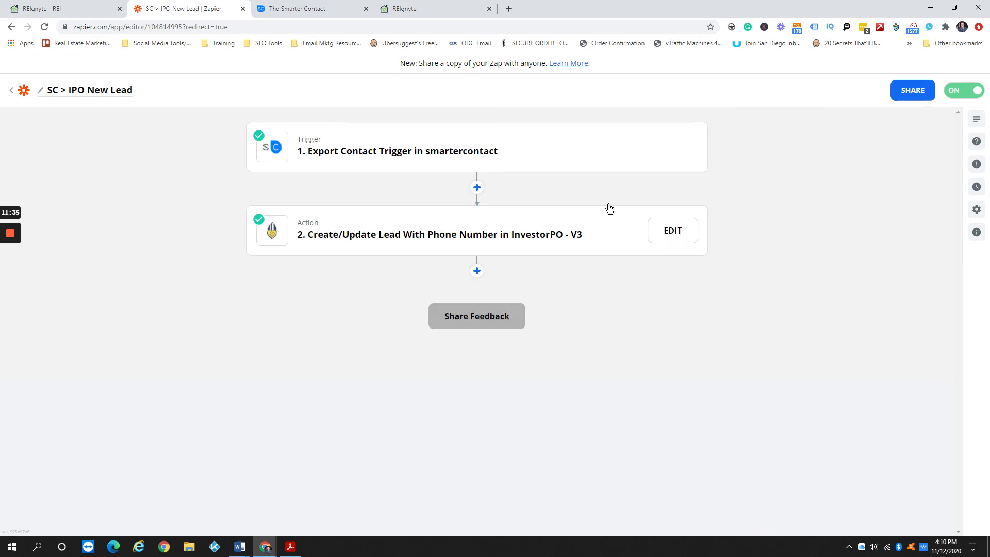
Look over the published two-step Zap and switch to the InvestorPO leads page.
click(976, 164)
click(975, 124)
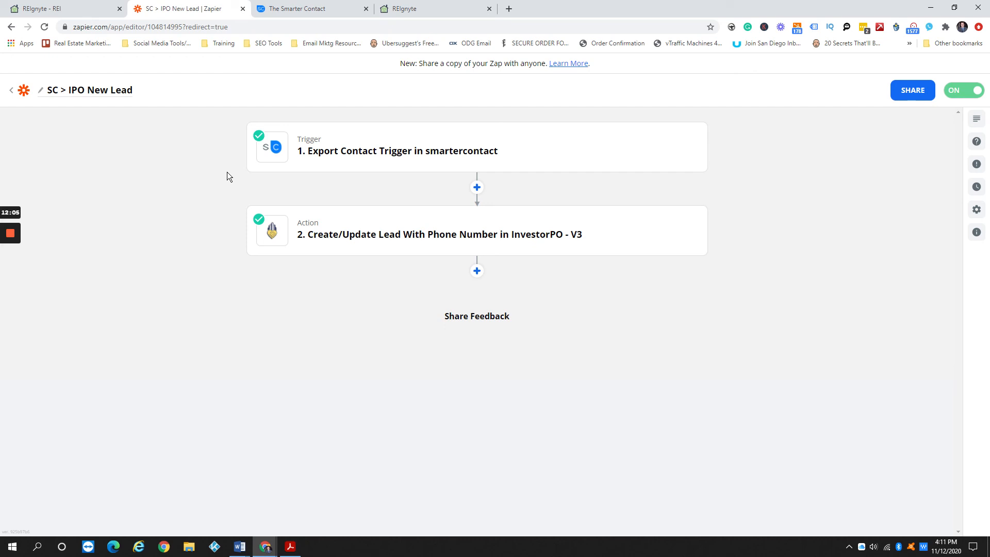
click(83, 9)
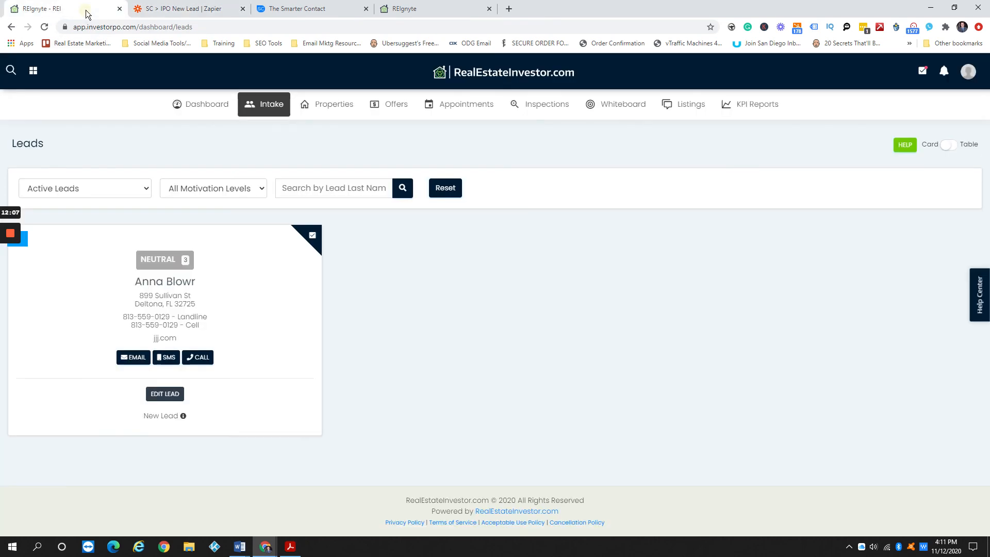